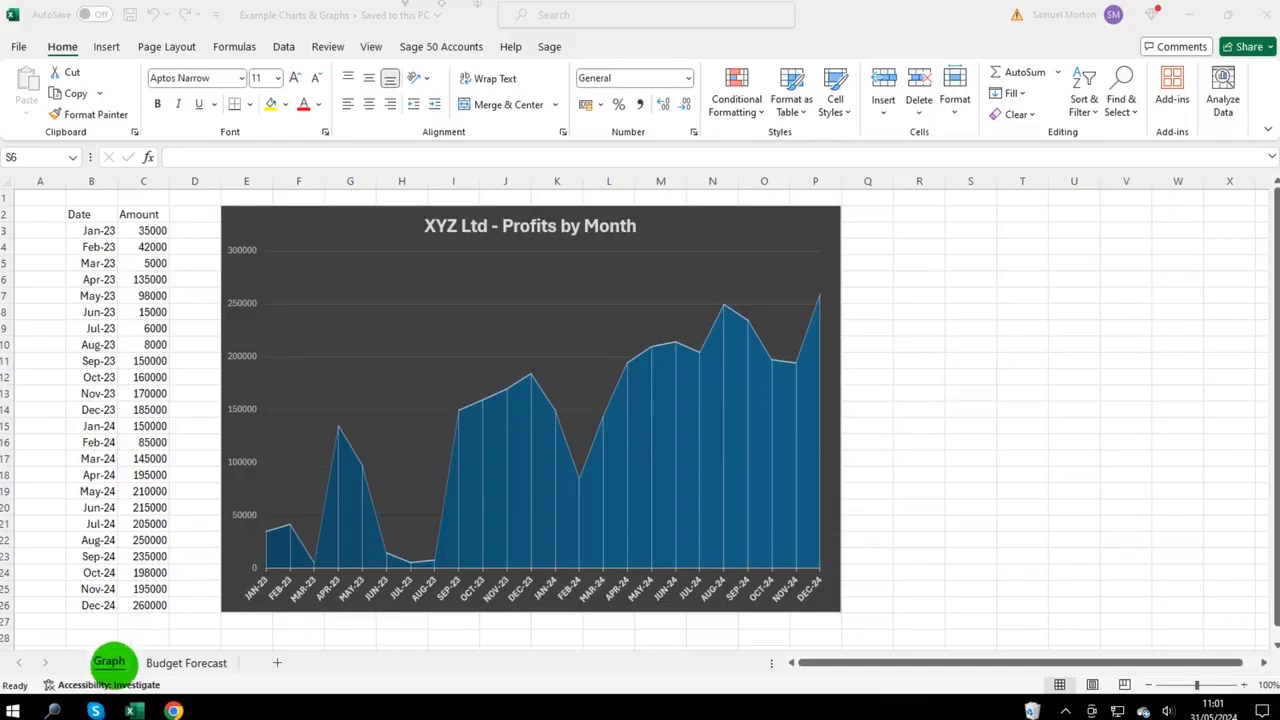
On the Graph sheet, review the Date and Amount ranges behind the profits chart
left_click(110, 660)
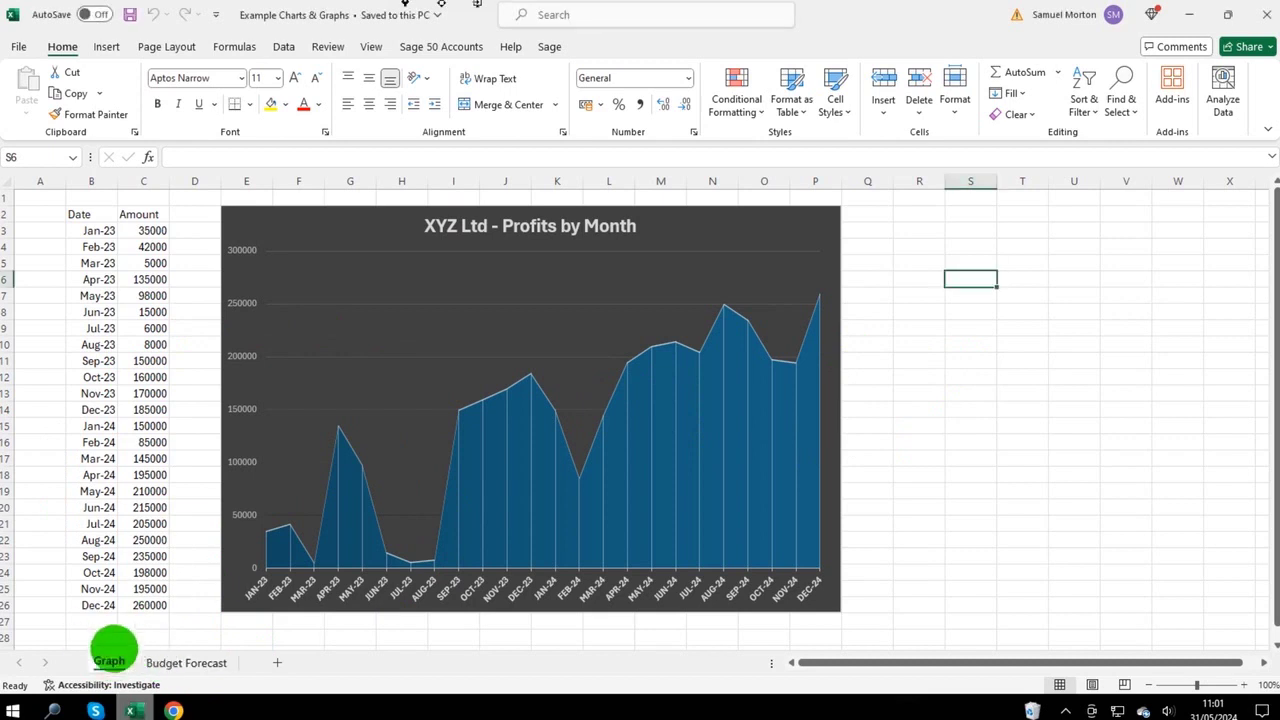
left_click(128, 426)
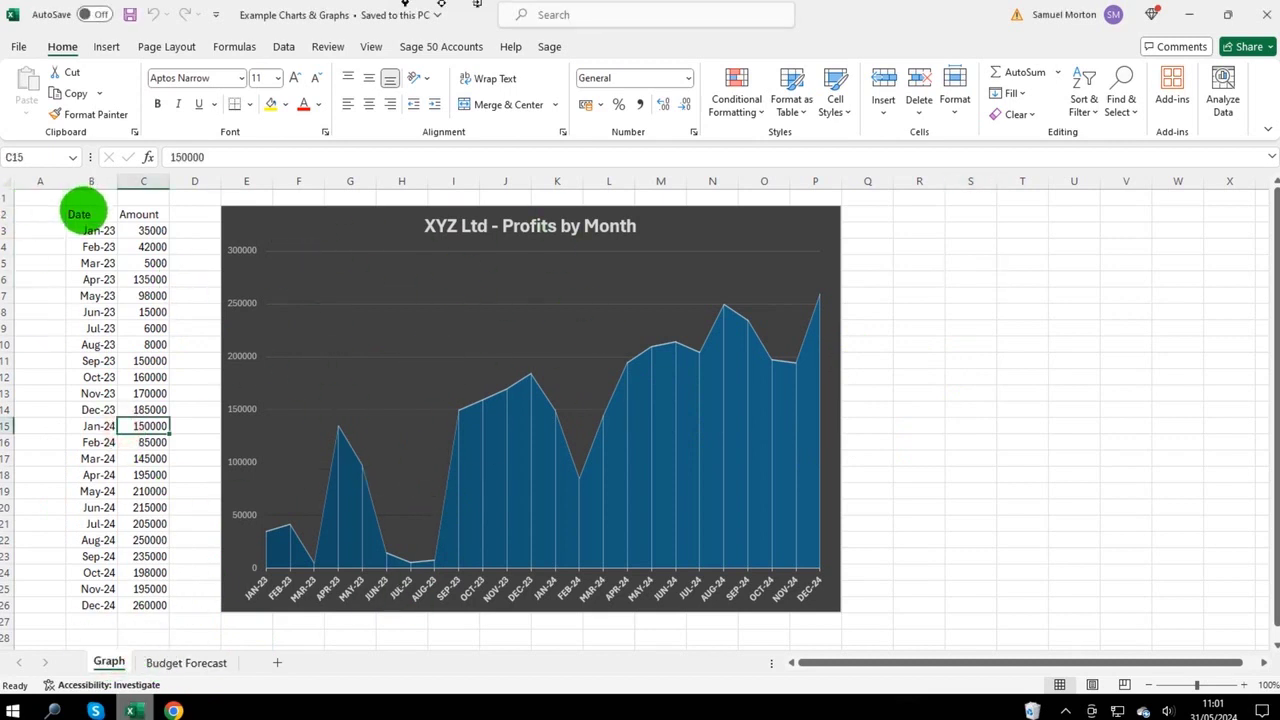
left_click_drag(77, 210, 75, 605)
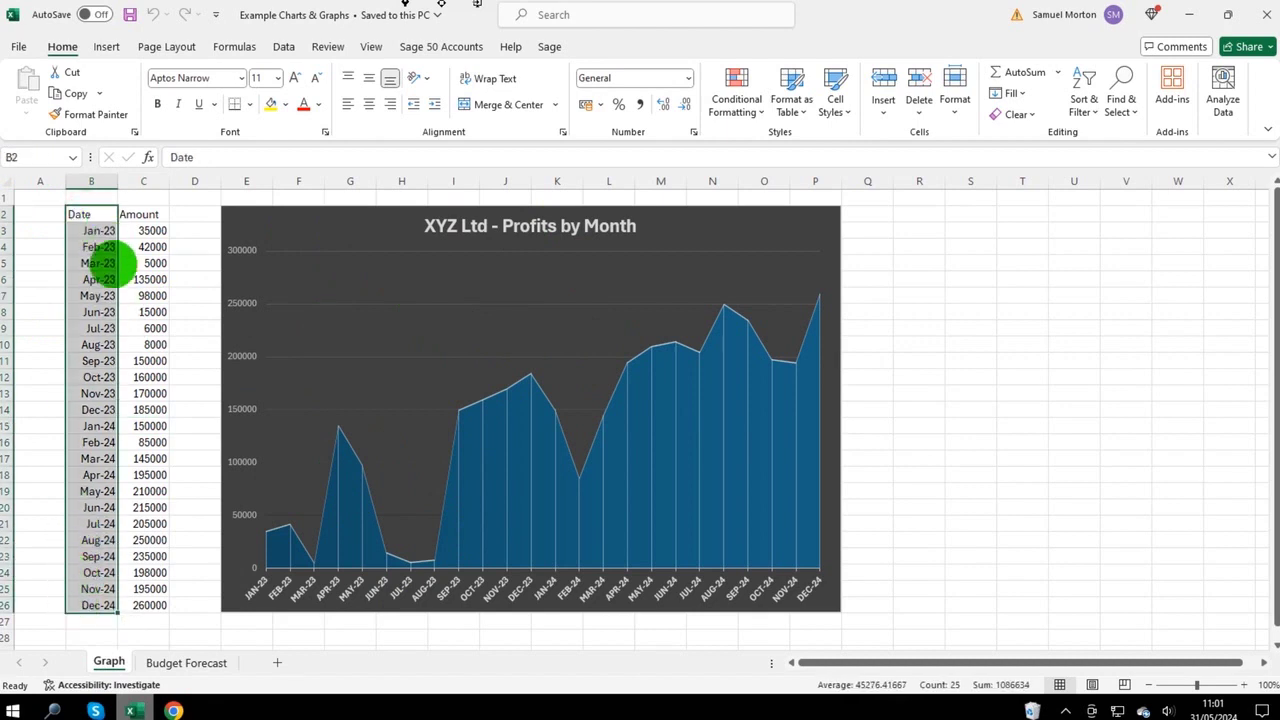
left_click(108, 281)
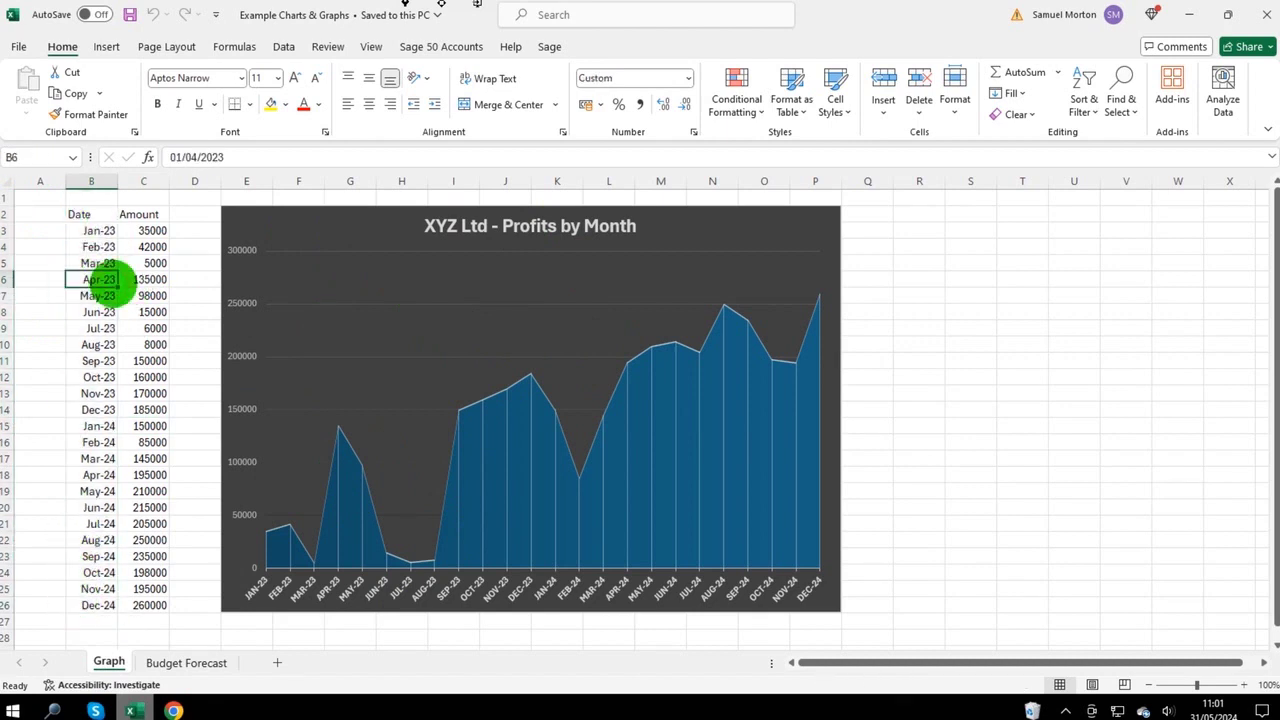
left_click_drag(155, 212, 152, 600)
left_click(145, 426)
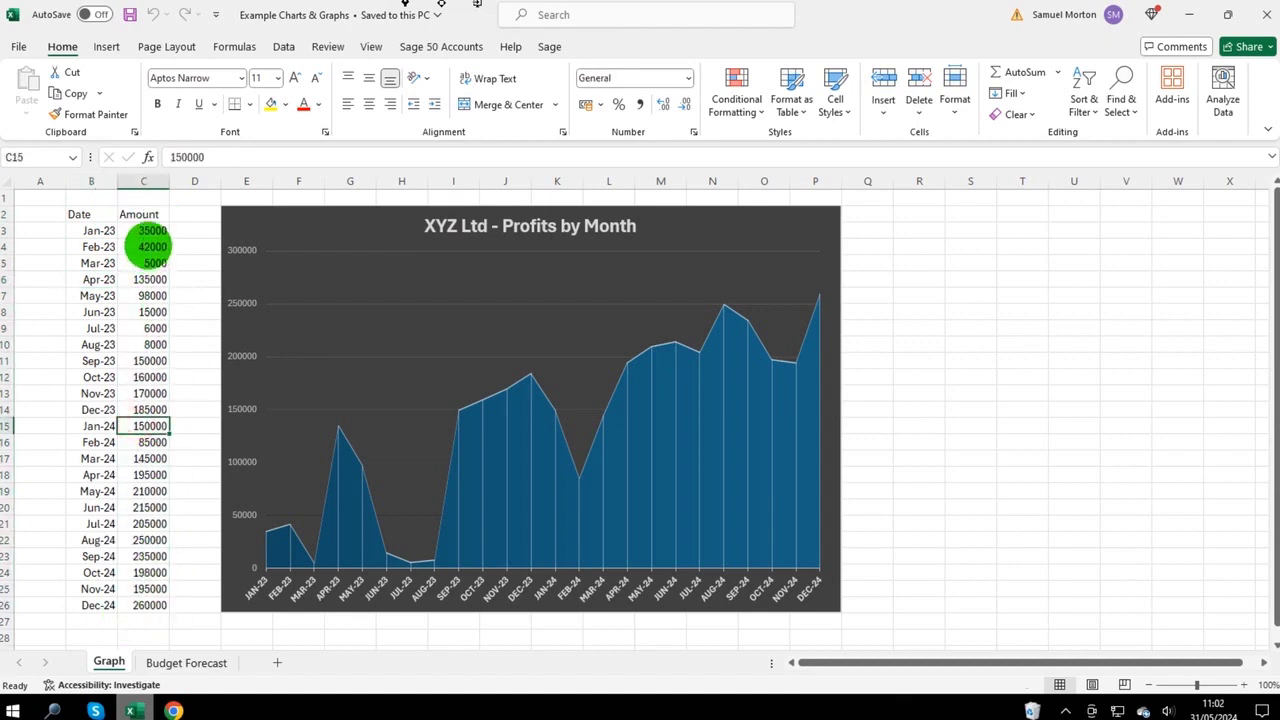
left_click_drag(152, 231, 148, 590)
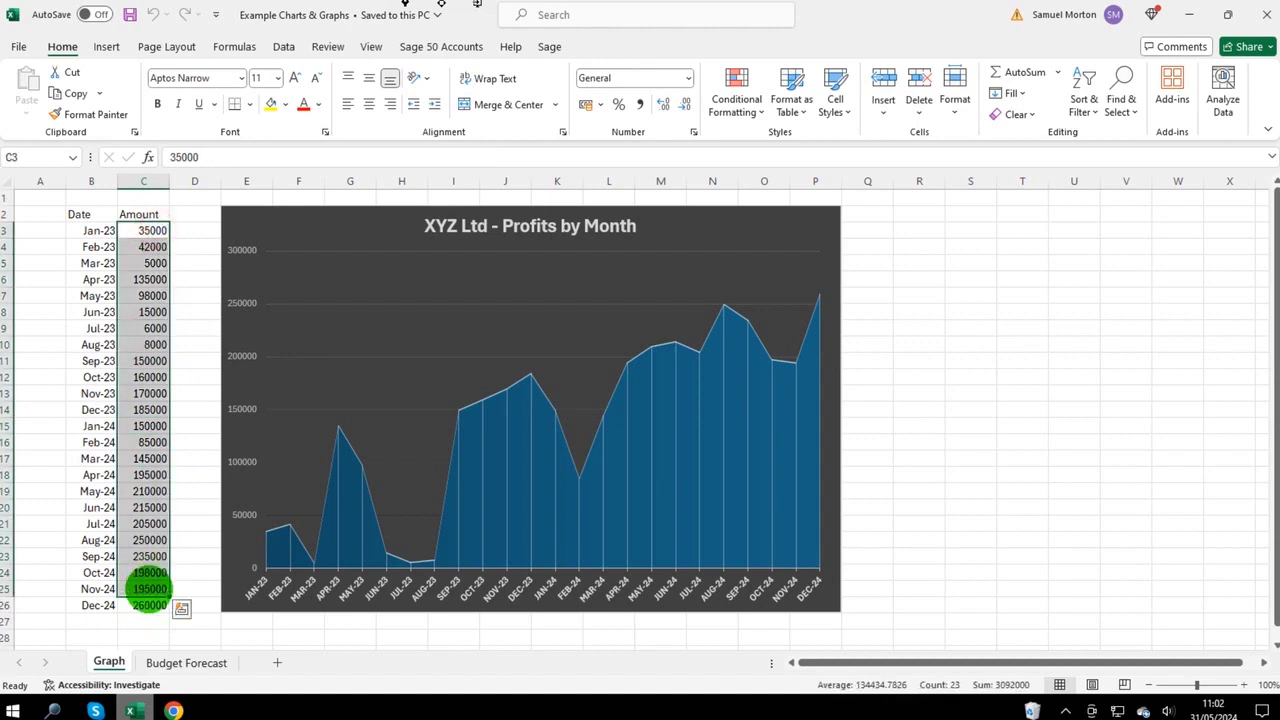
left_click(145, 475)
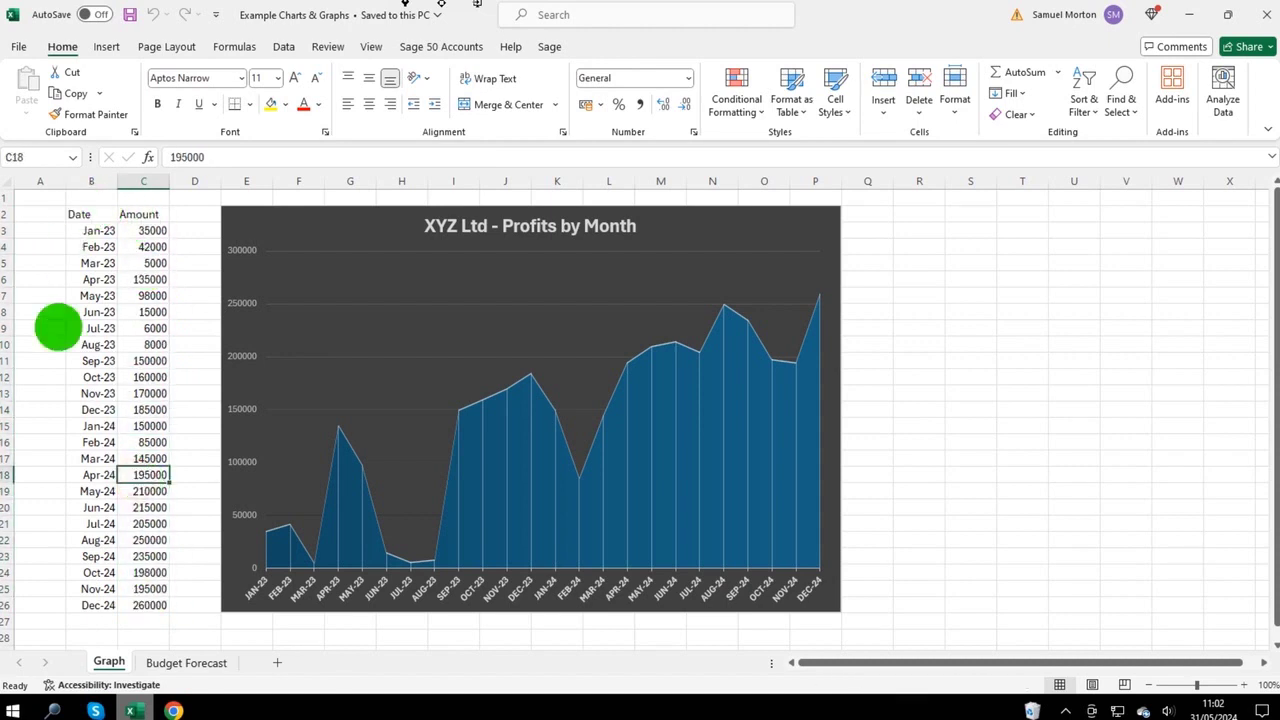
Nudge the XYZ Ltd - Profits by Month chart slightly higher
left_click_drag(357, 220, 357, 215)
left_click(1021, 344)
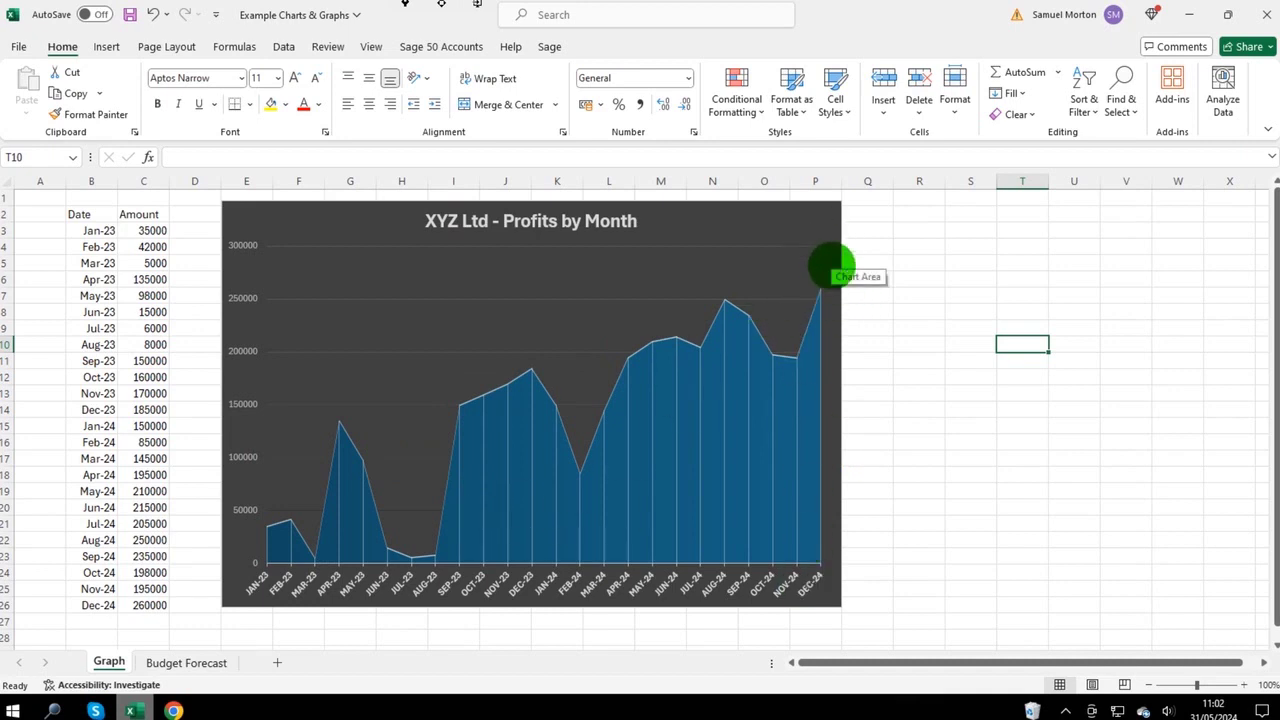
left_click(543, 225)
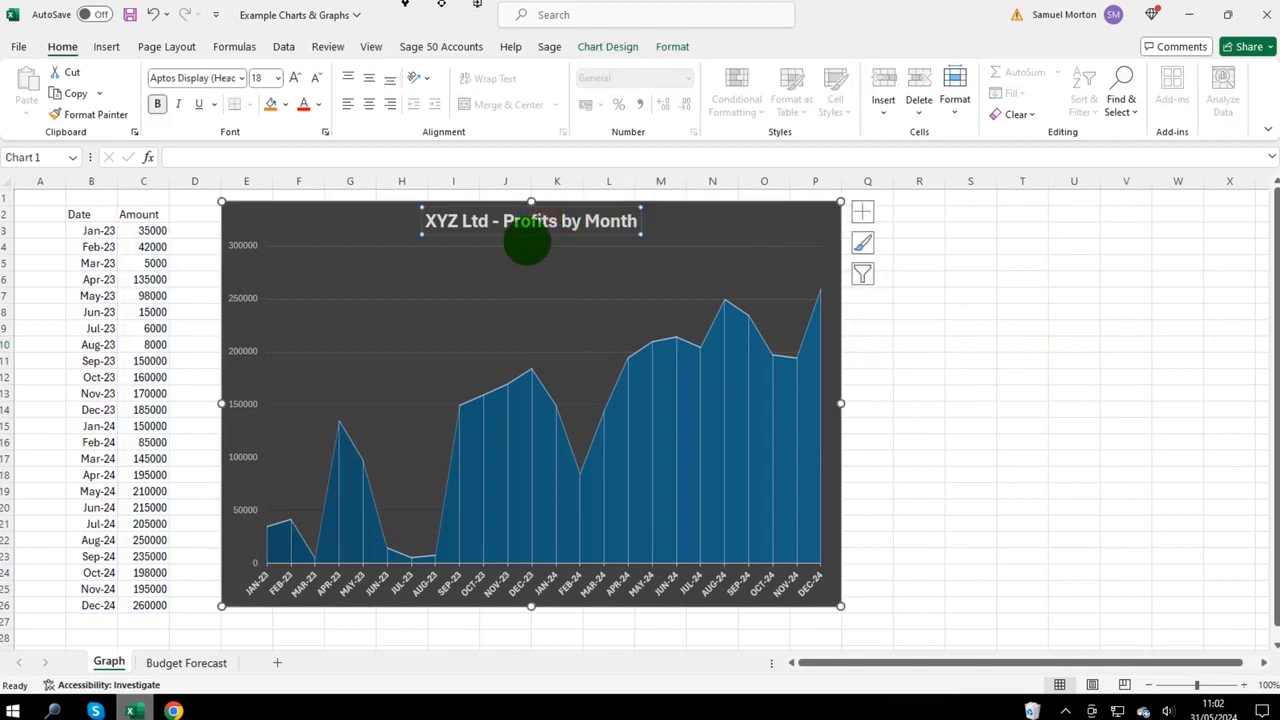
left_click(535, 234)
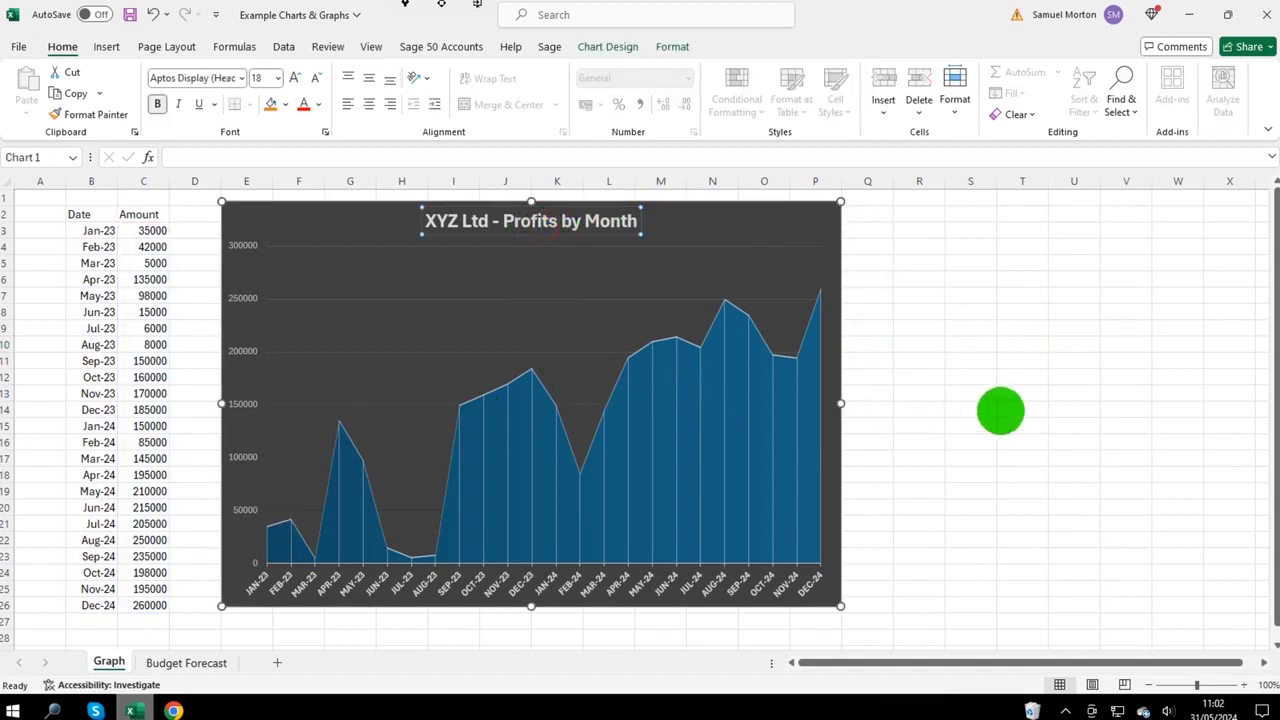
left_click(1000, 410)
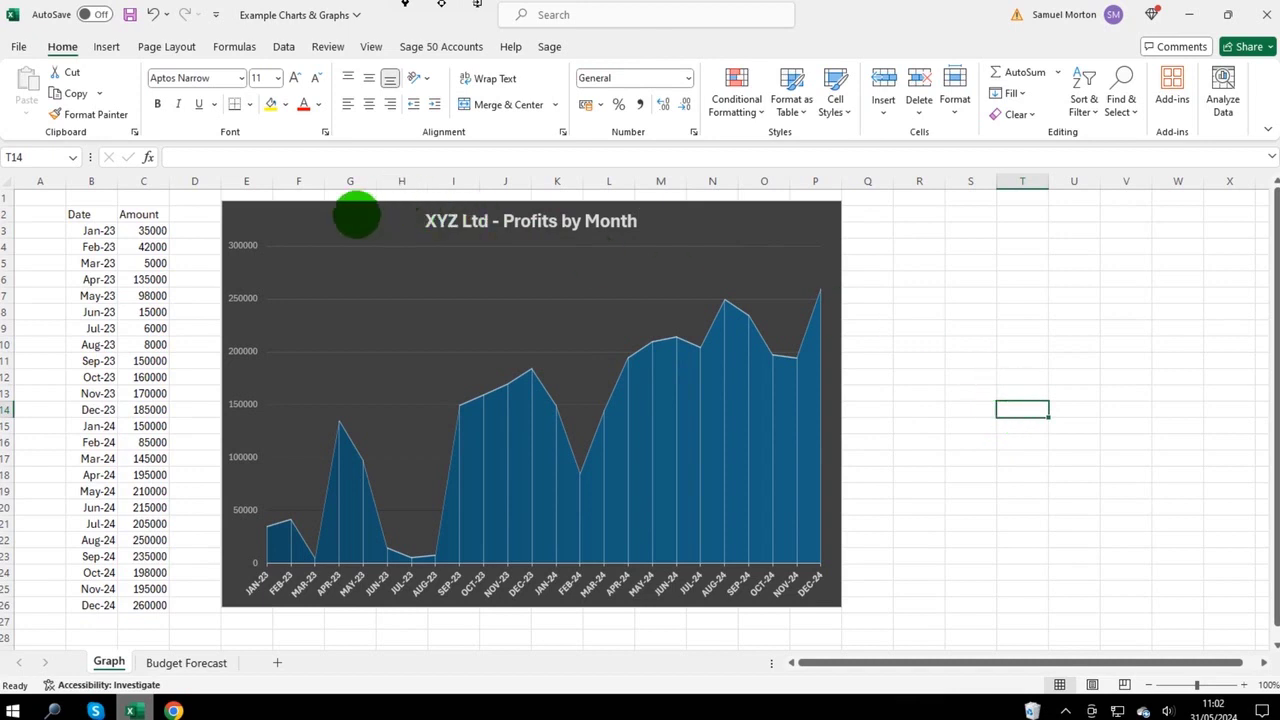
left_click(354, 212)
left_click(1055, 426)
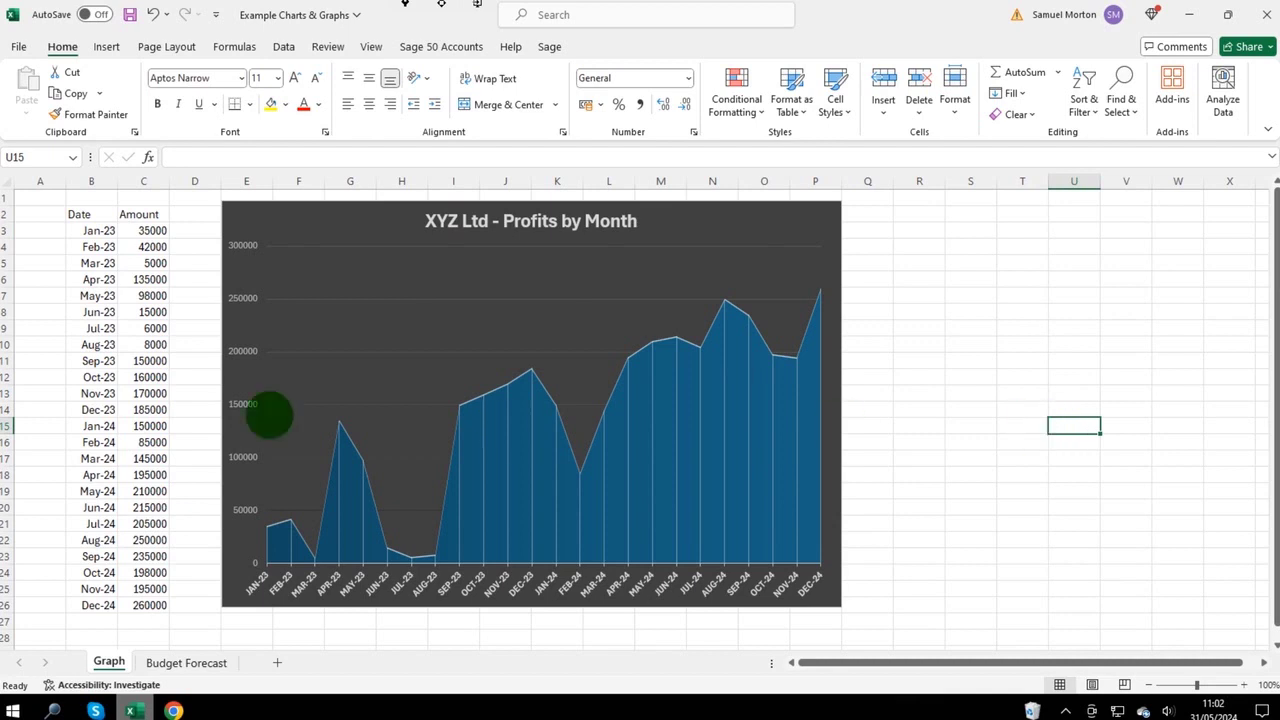
left_click_drag(100, 214, 143, 602)
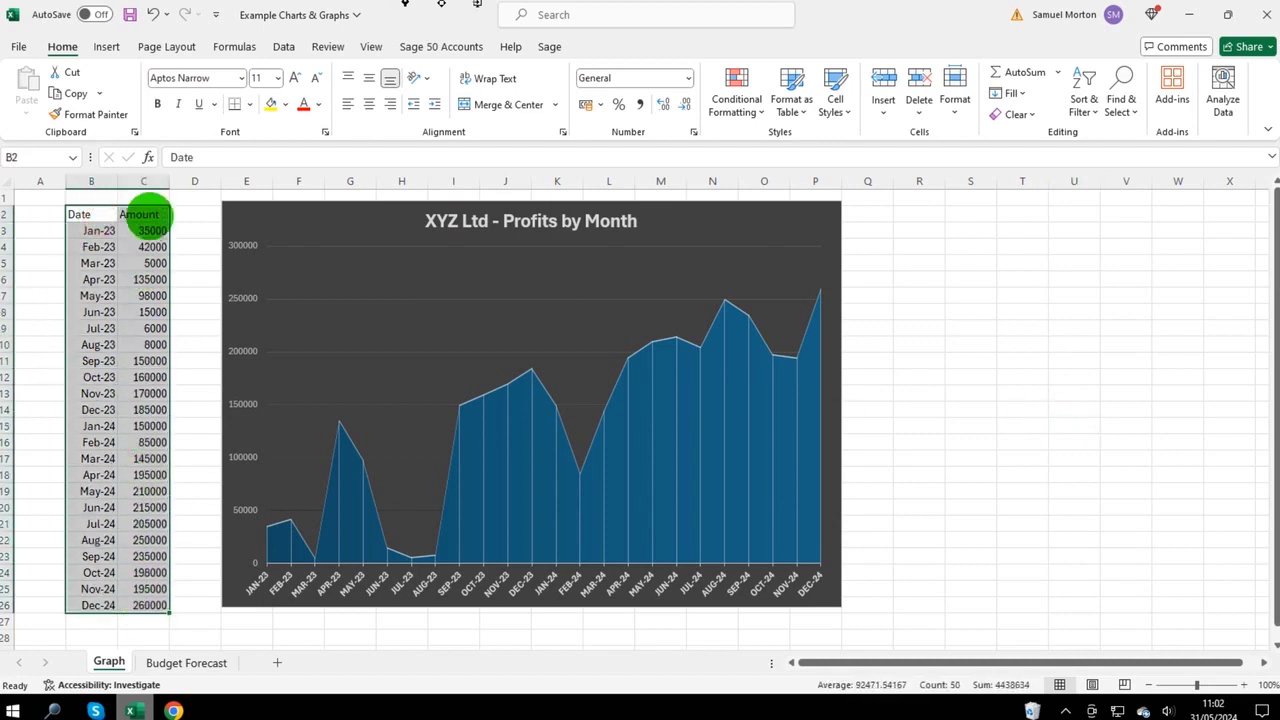
left_click_drag(143, 214, 144, 586)
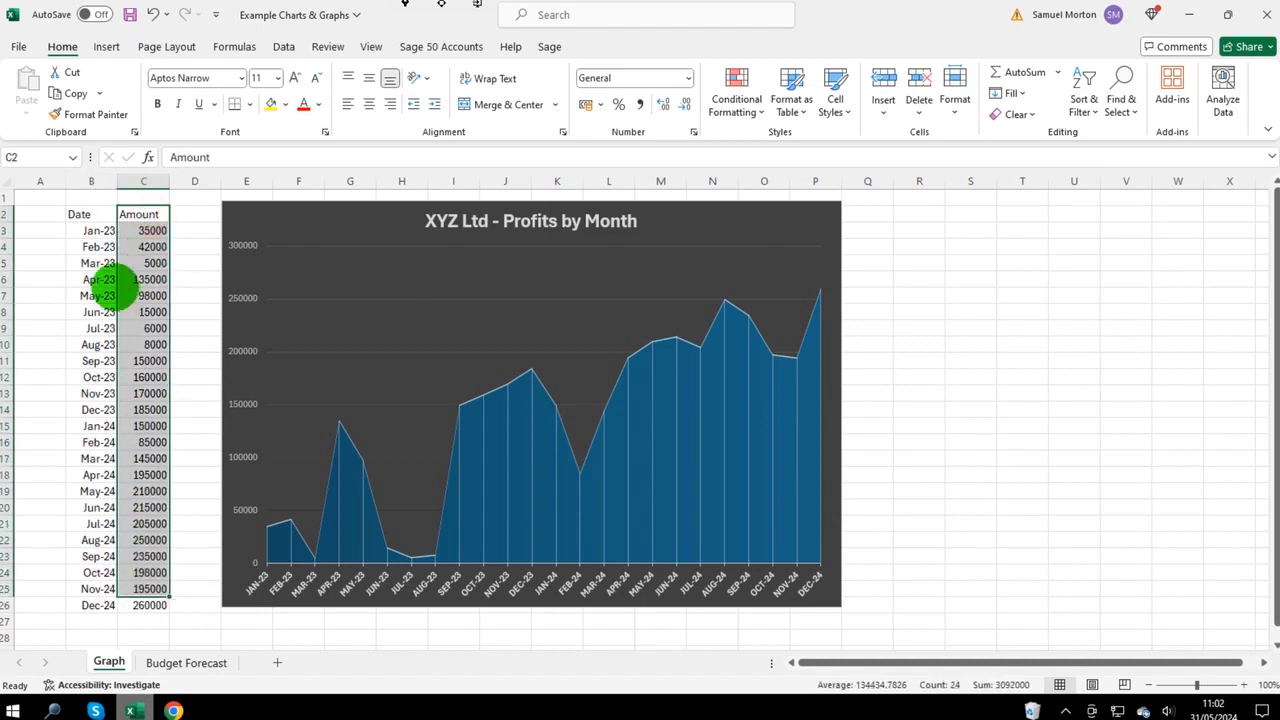
left_click(110, 284)
left_click(362, 224)
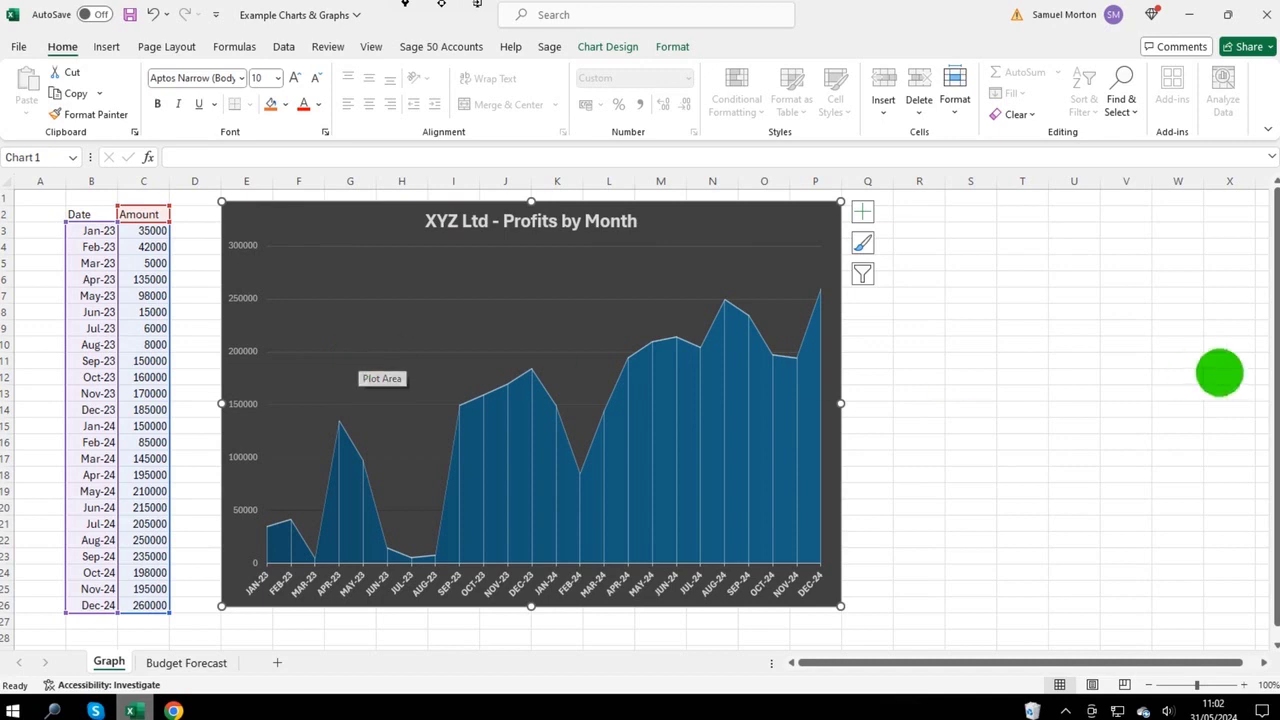
left_click(1153, 396)
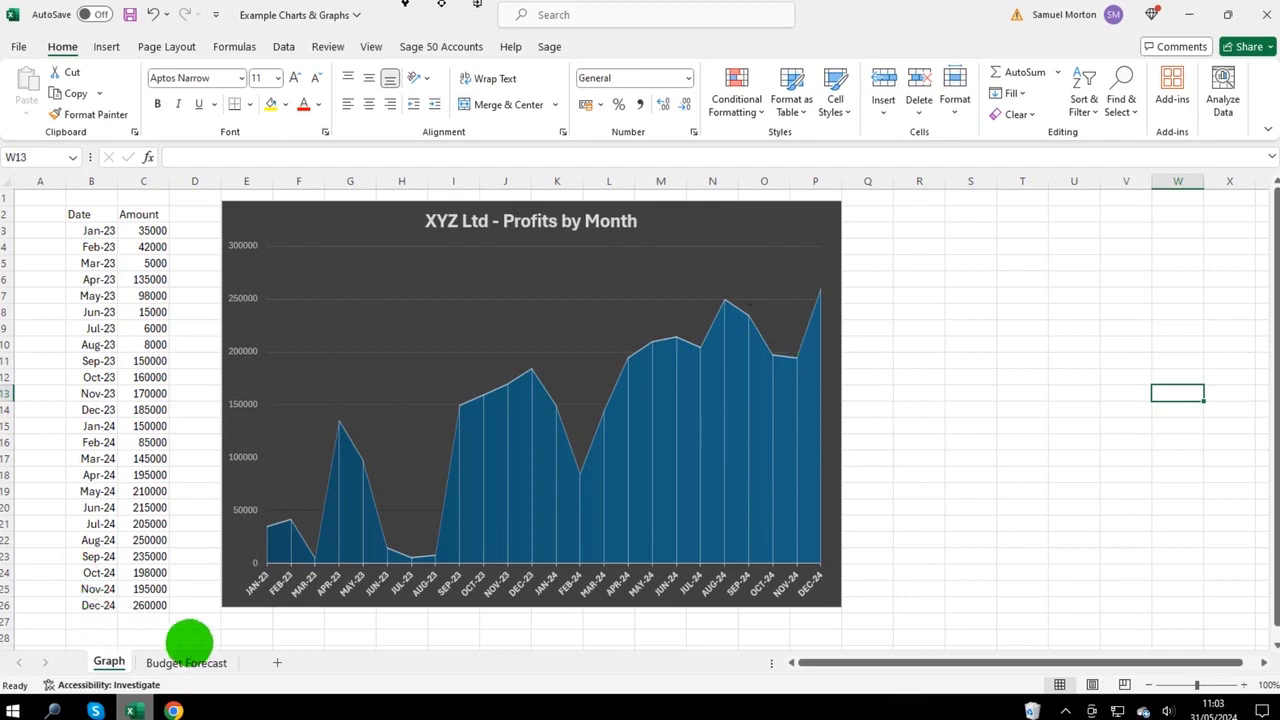
On the Budget Forecast sheet, check the Jan-24 figures (2500, 2350) and rename heading D3 to 'Actual'
left_click(201, 662)
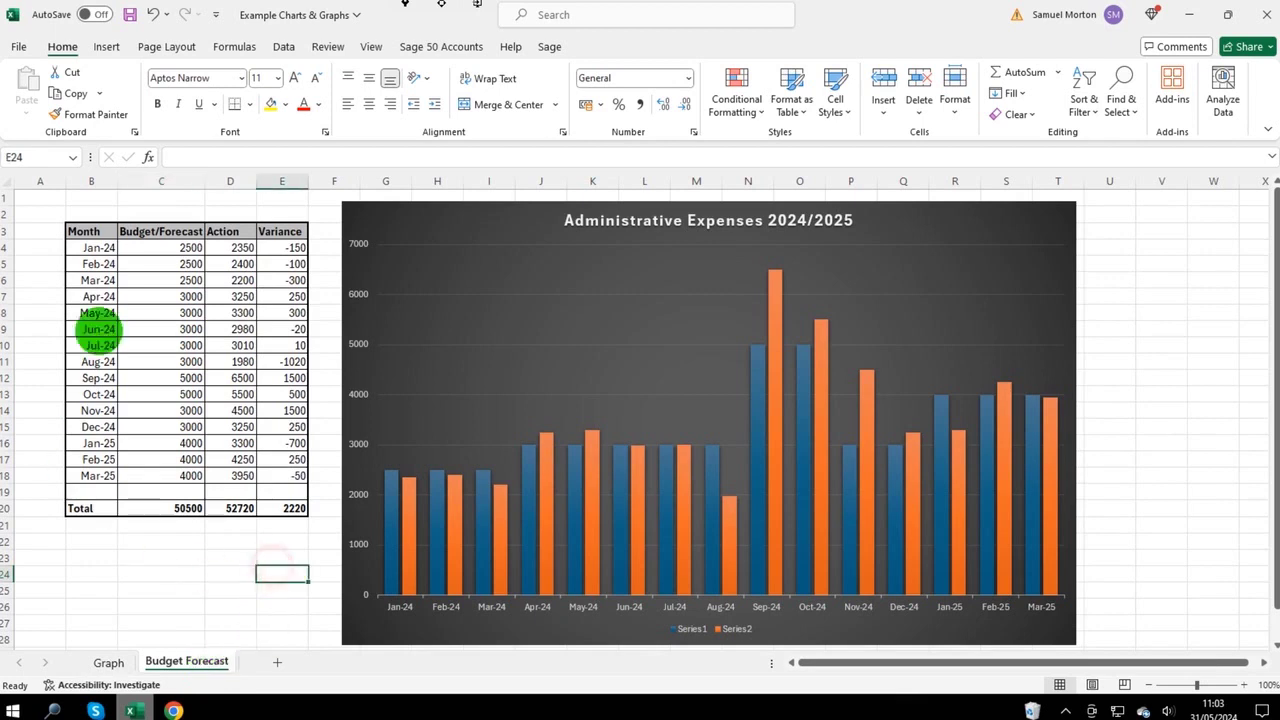
left_click(89, 231)
left_click_drag(118, 270, 266, 506)
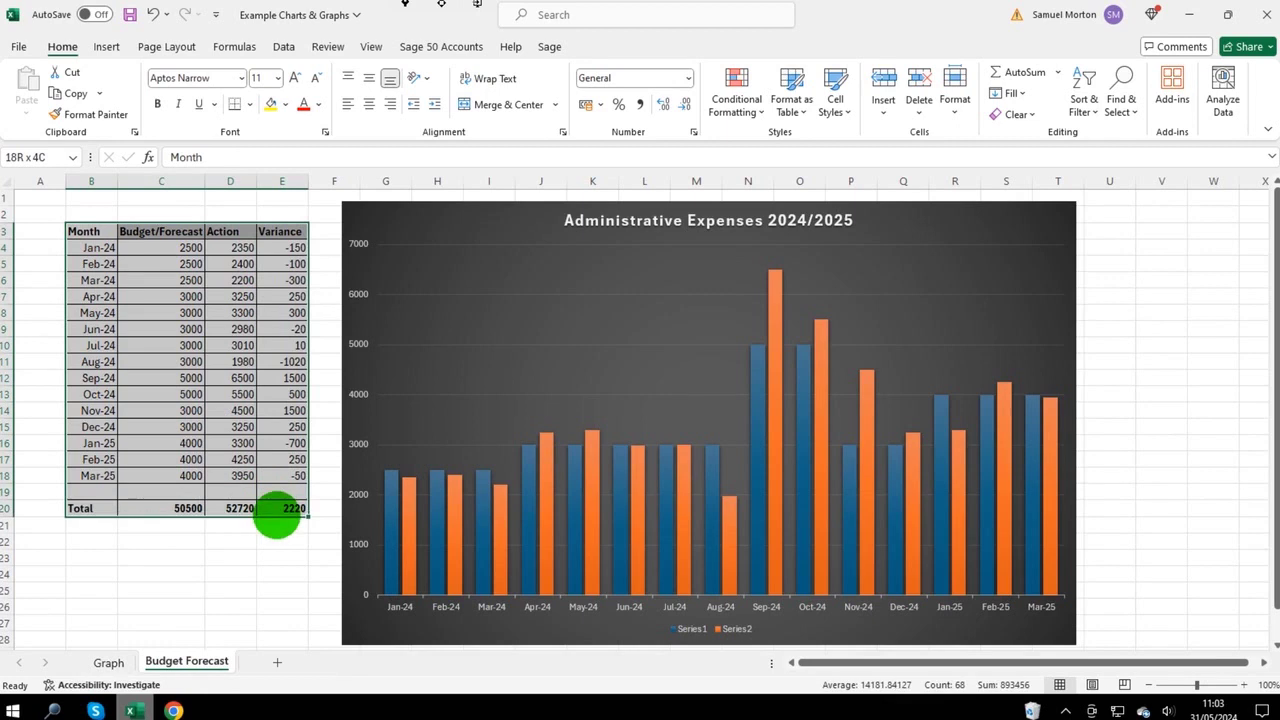
left_click(230, 568)
left_click(169, 247)
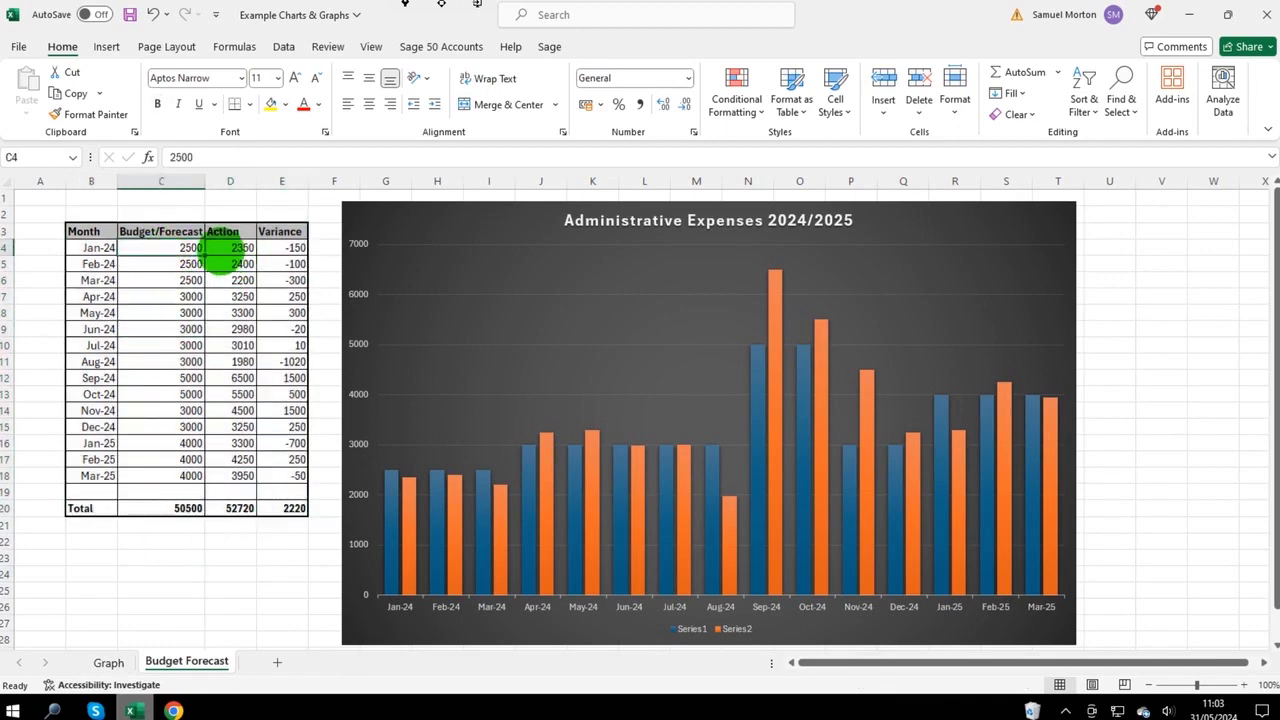
left_click(231, 249)
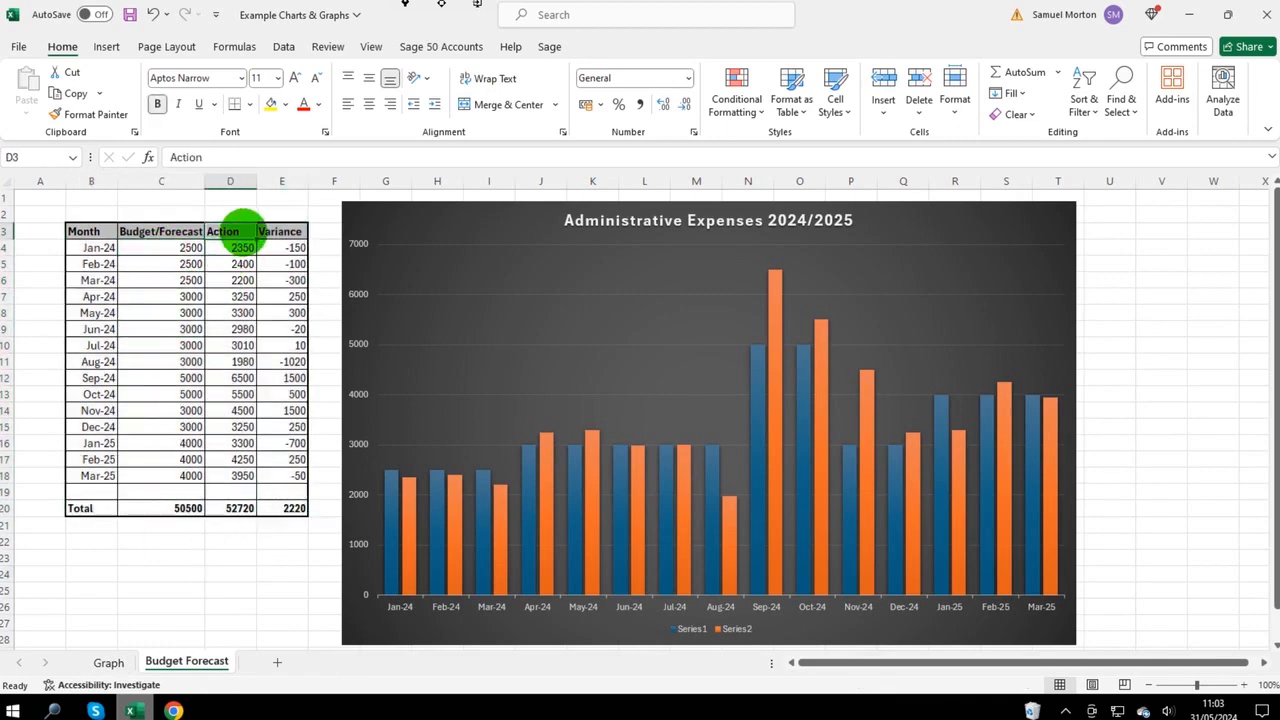
left_click(217, 160)
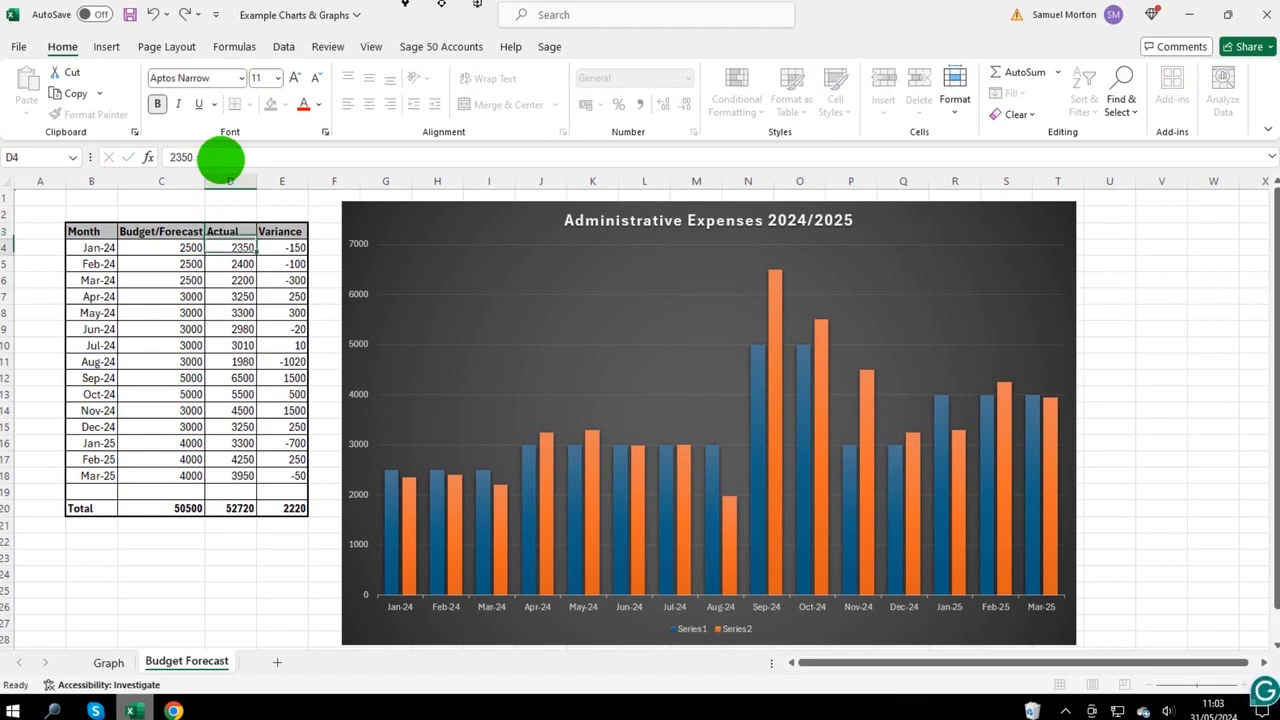
key("Escape")
left_click(292, 231)
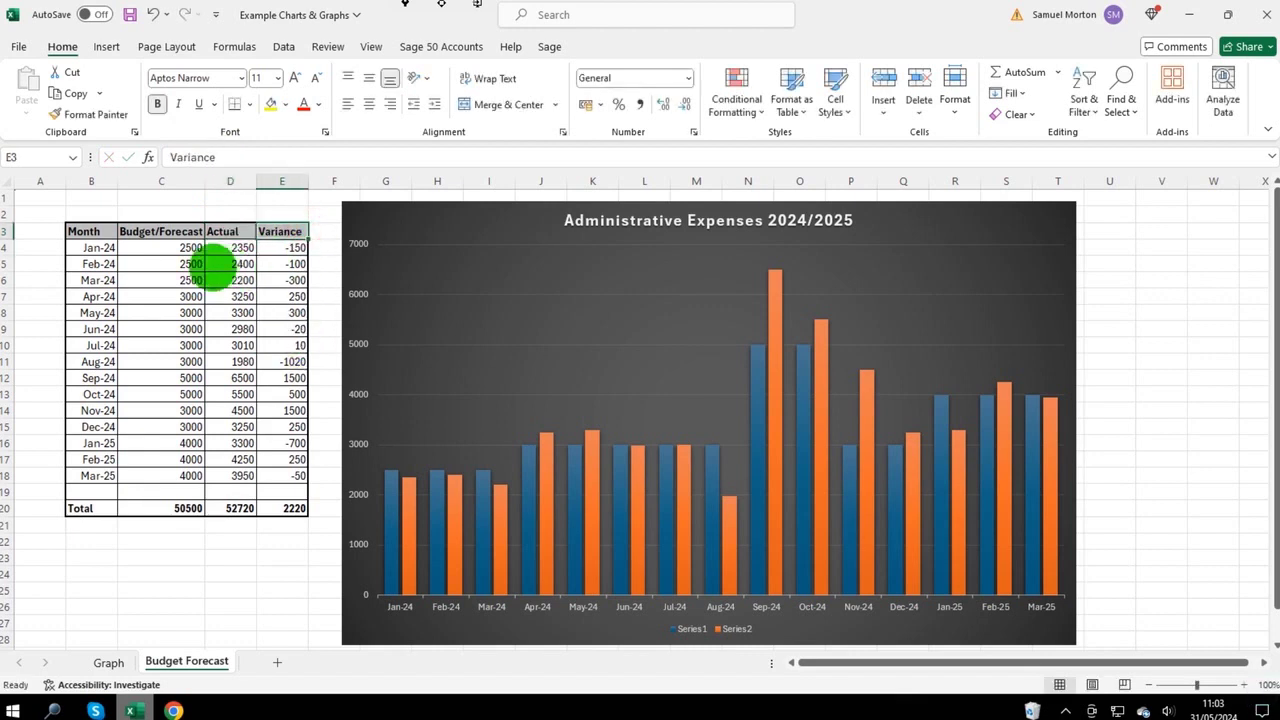
left_click(187, 250)
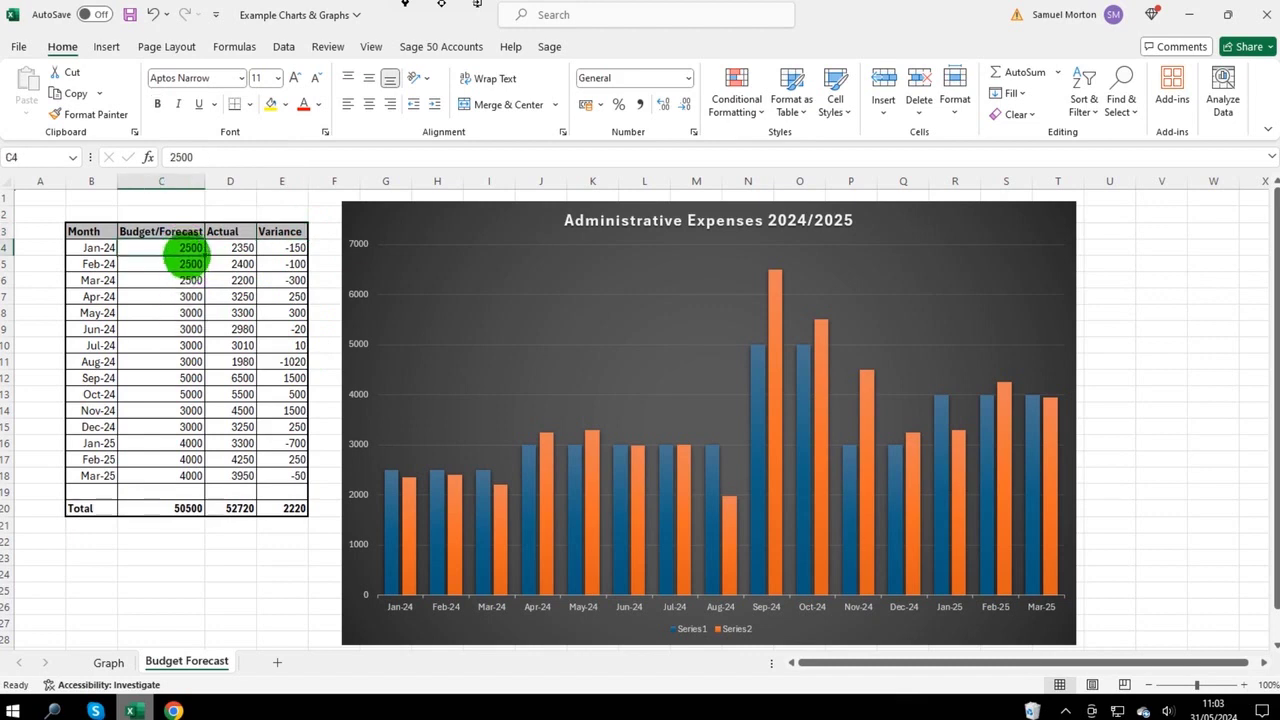
left_click(190, 248)
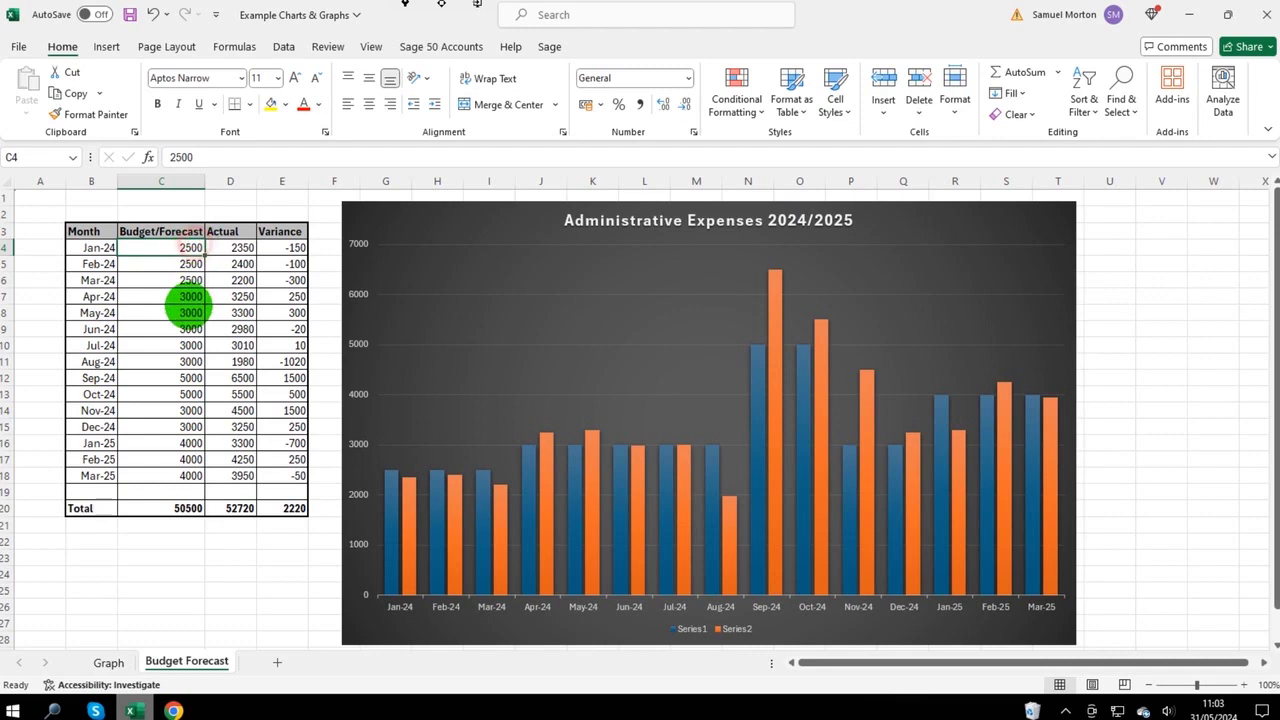
left_click(240, 250)
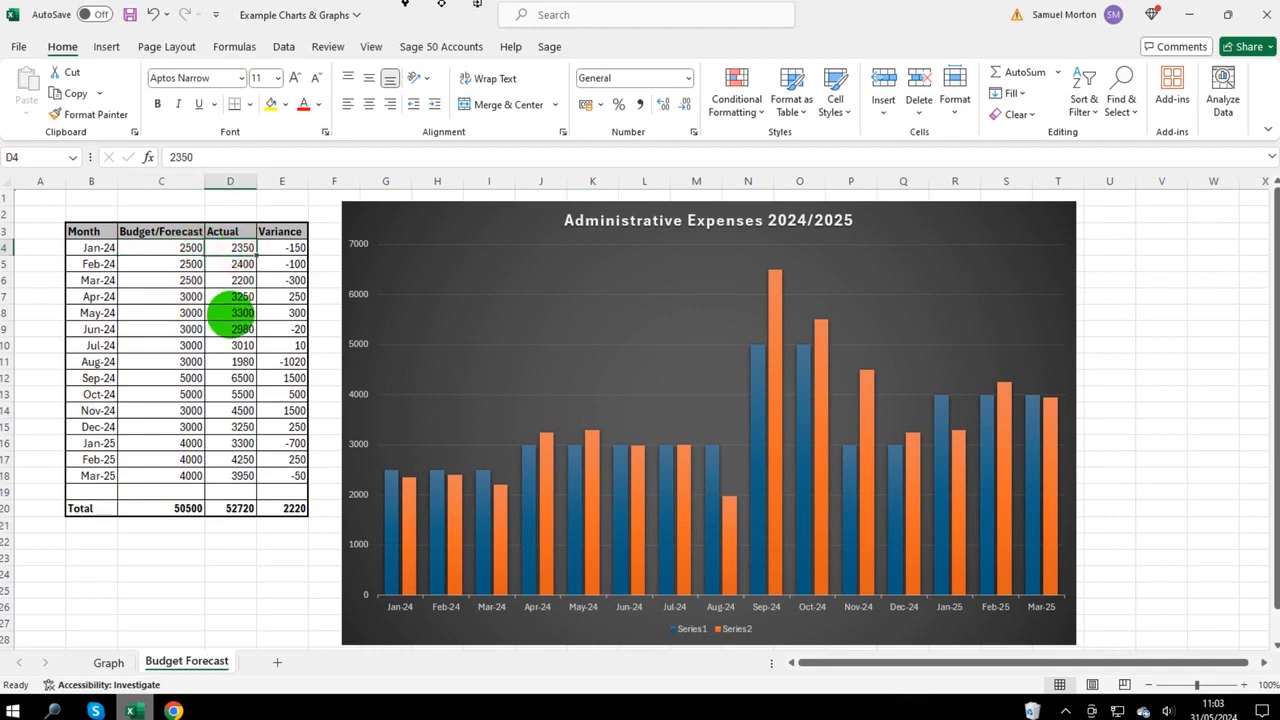
left_click(278, 247)
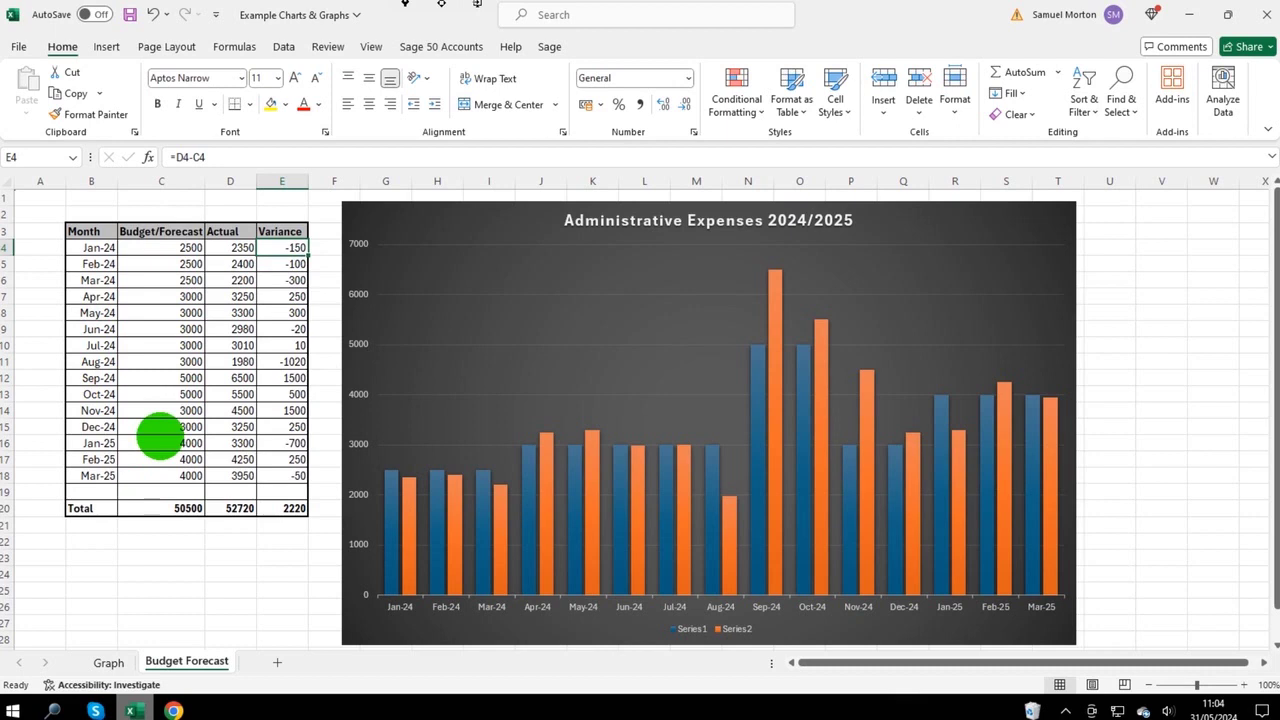
left_click(145, 327)
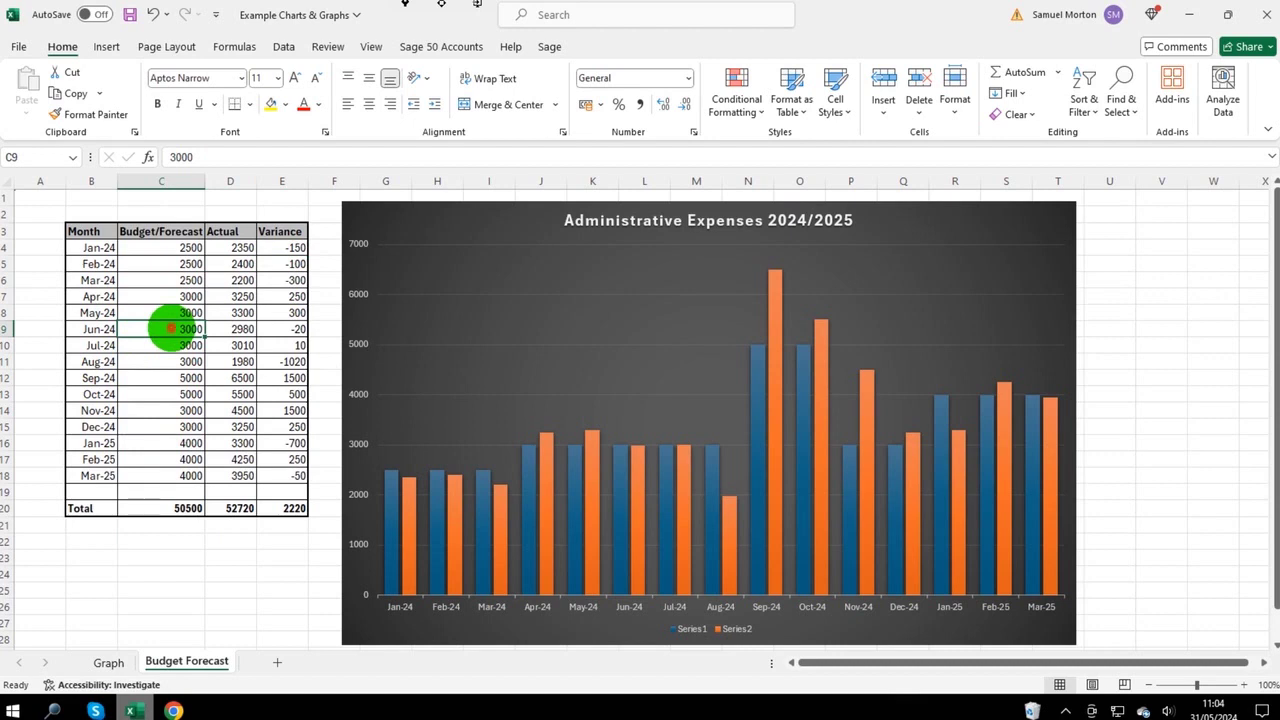
left_click(241, 329)
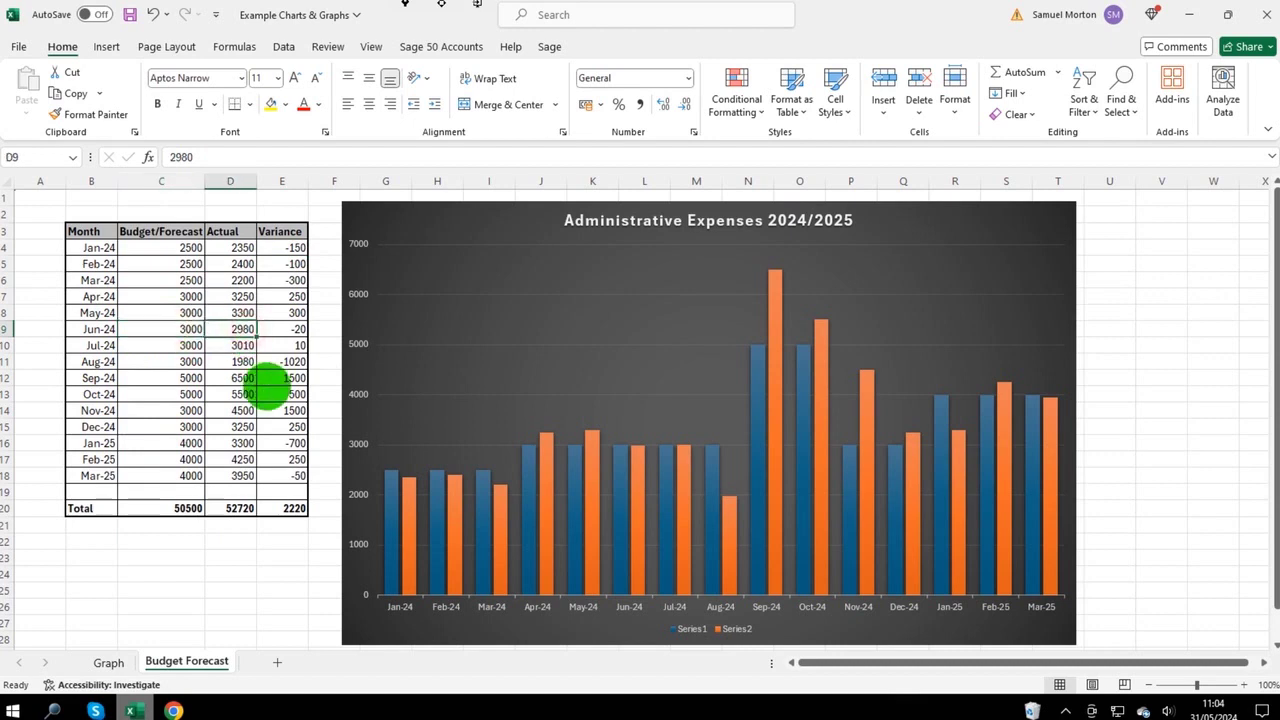
left_click(285, 329)
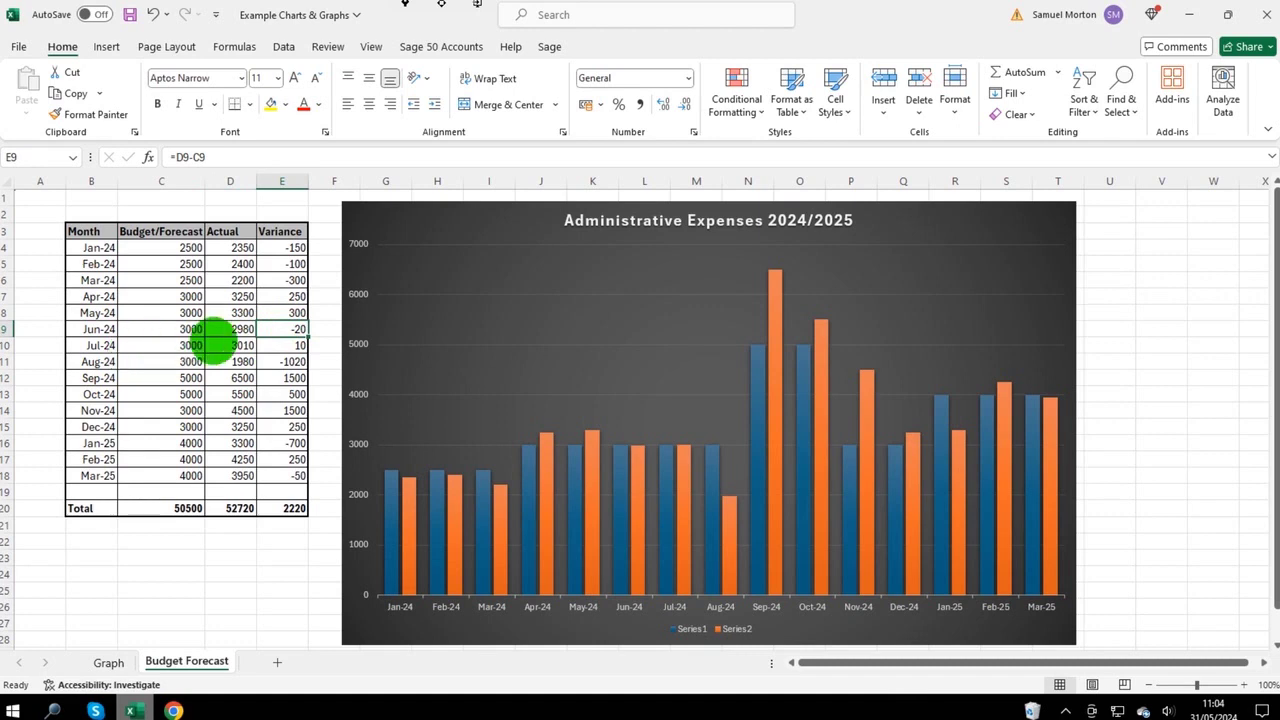
left_click(235, 327)
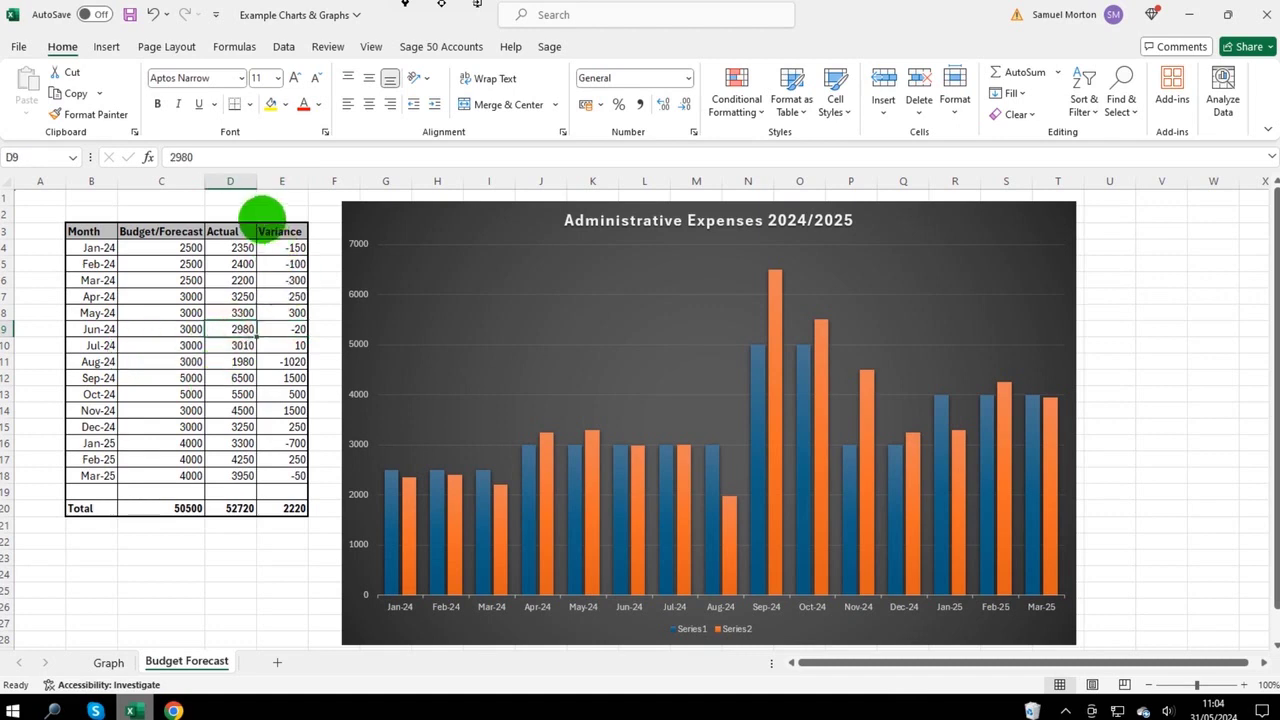
left_click_drag(90, 224, 275, 505)
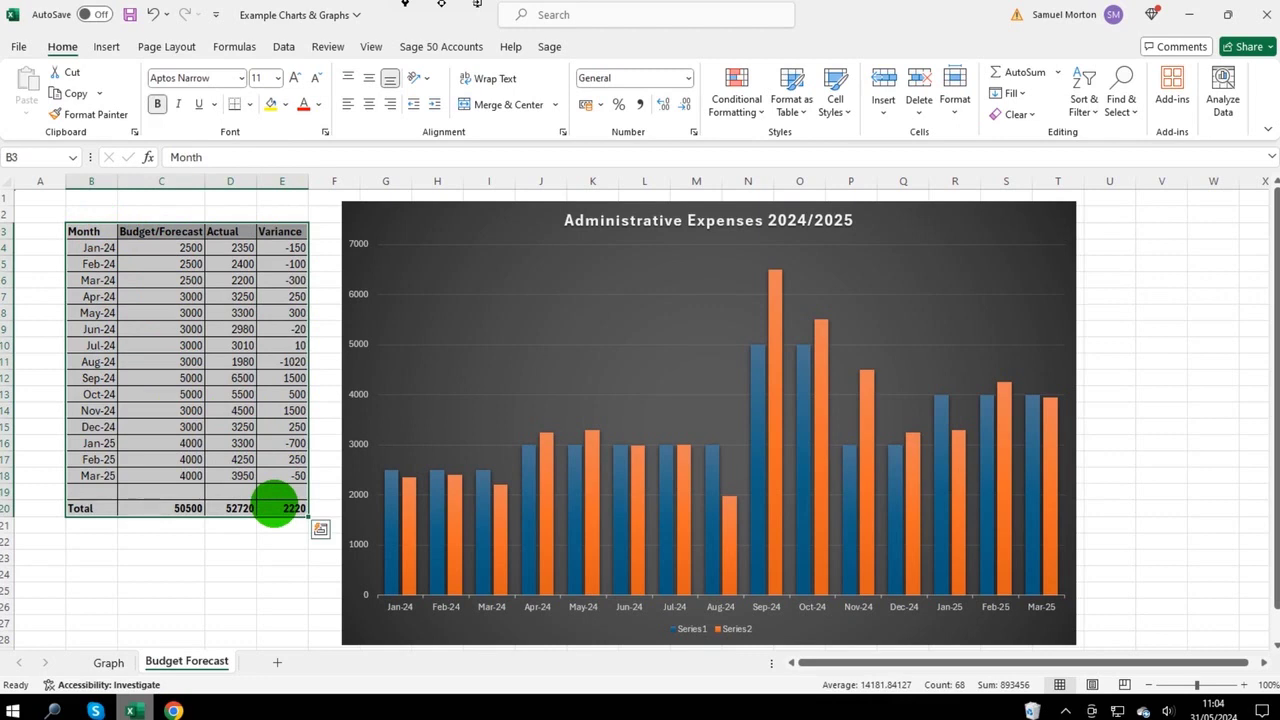
left_click(97, 277)
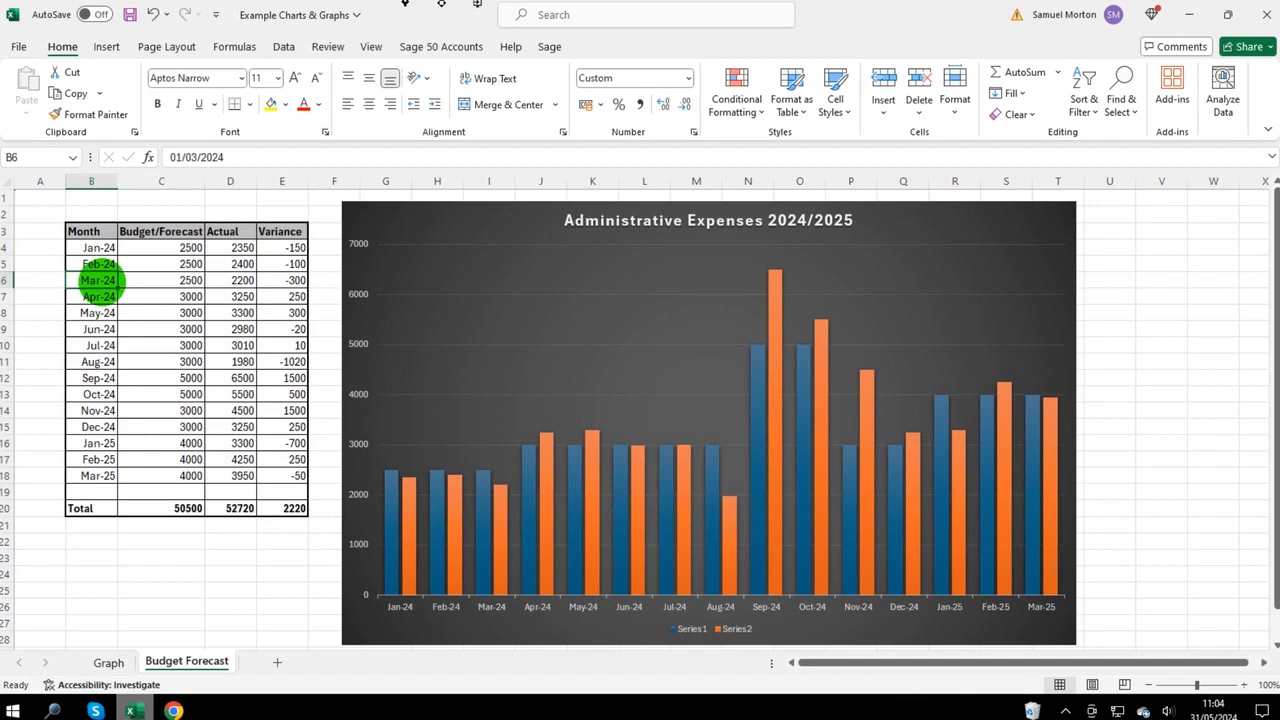
left_click(531, 220)
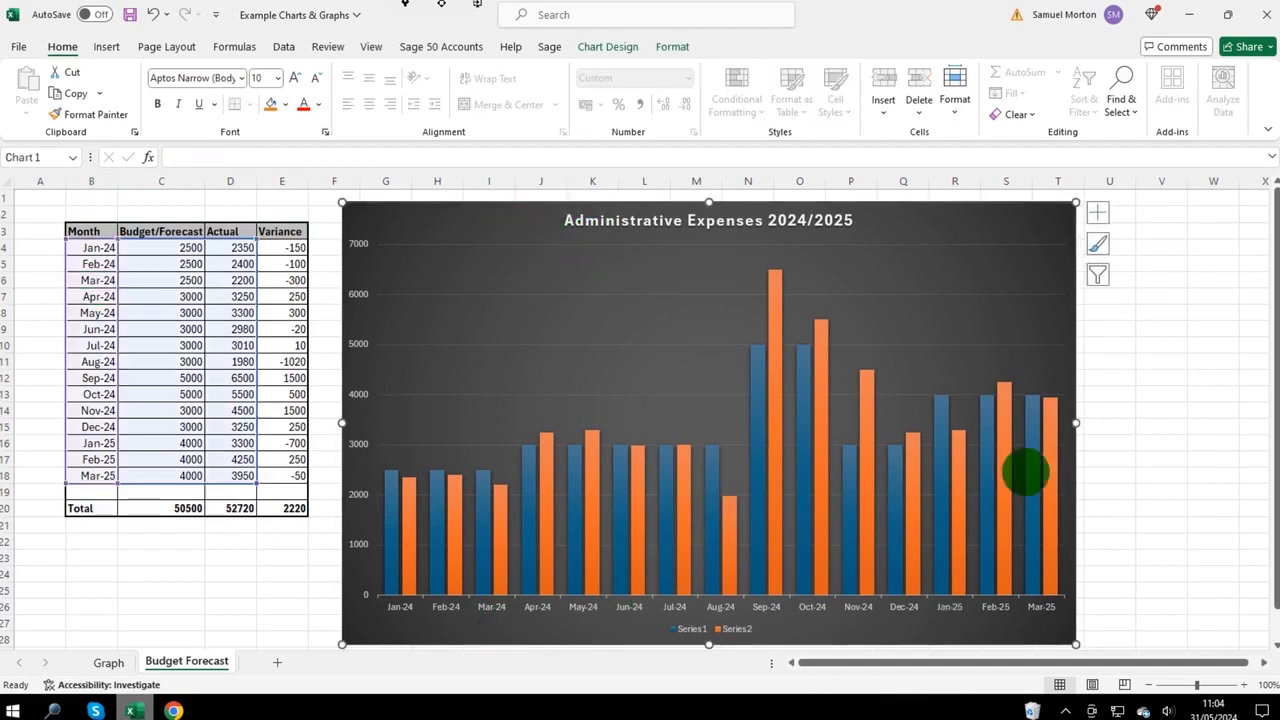
Inspect the blue budget and orange actual chart series, then switch to the bookkeeping site in Chrome
left_click(1141, 422)
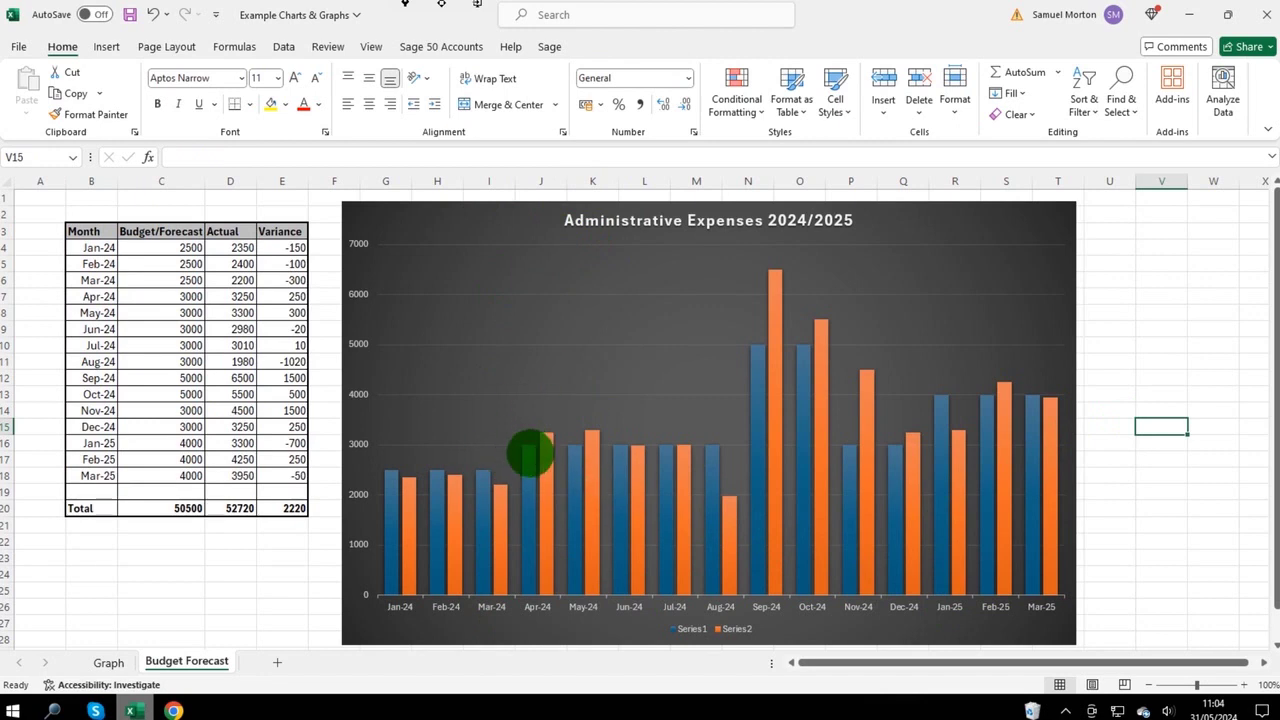
left_click(530, 455)
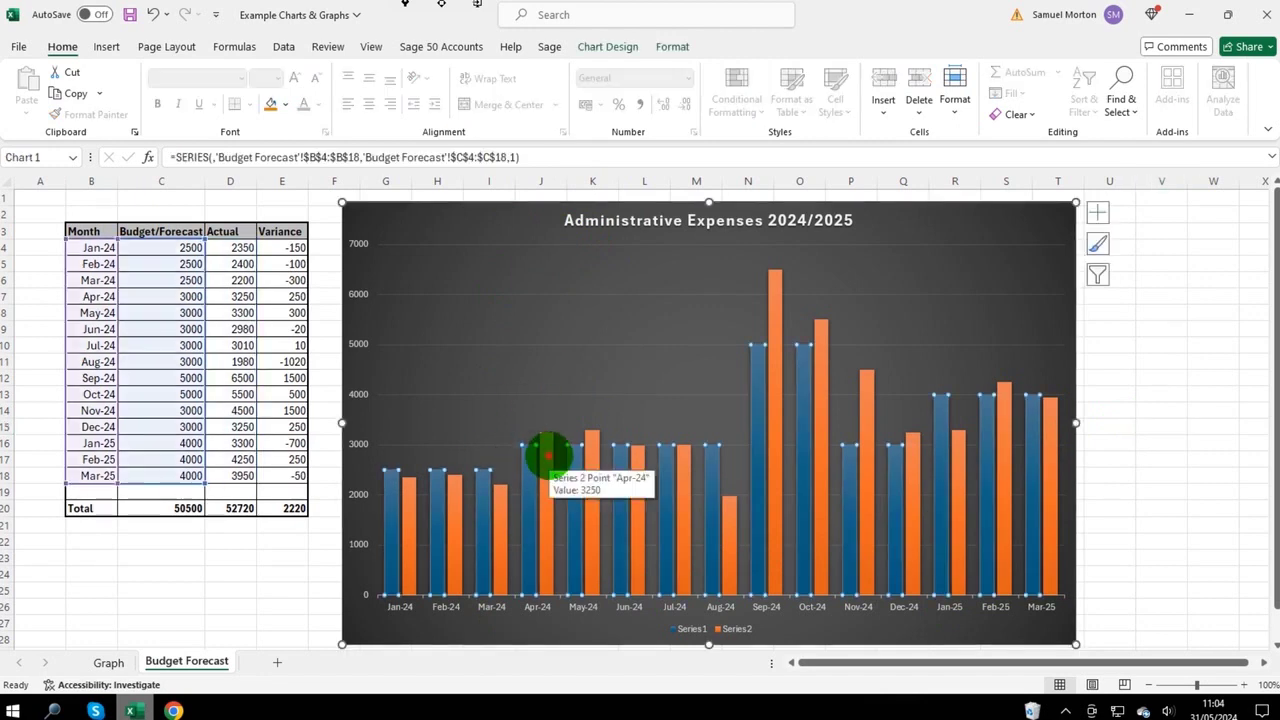
left_click(546, 457)
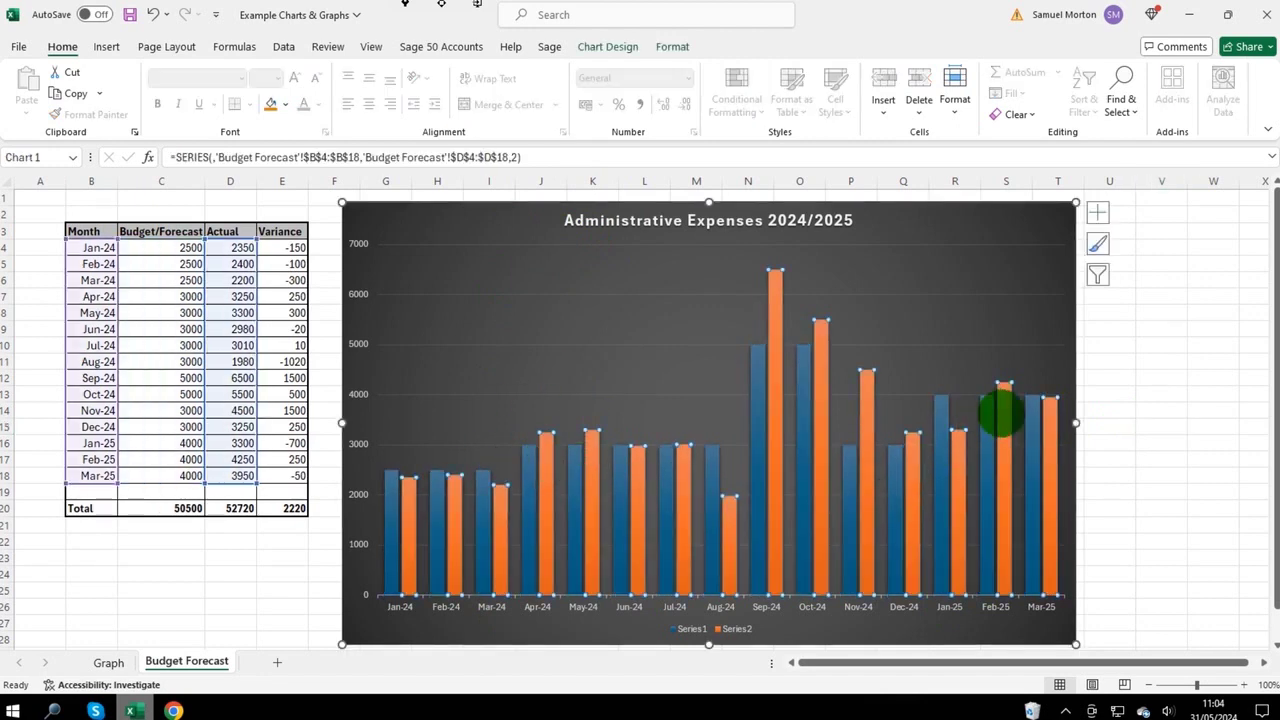
left_click(1165, 408)
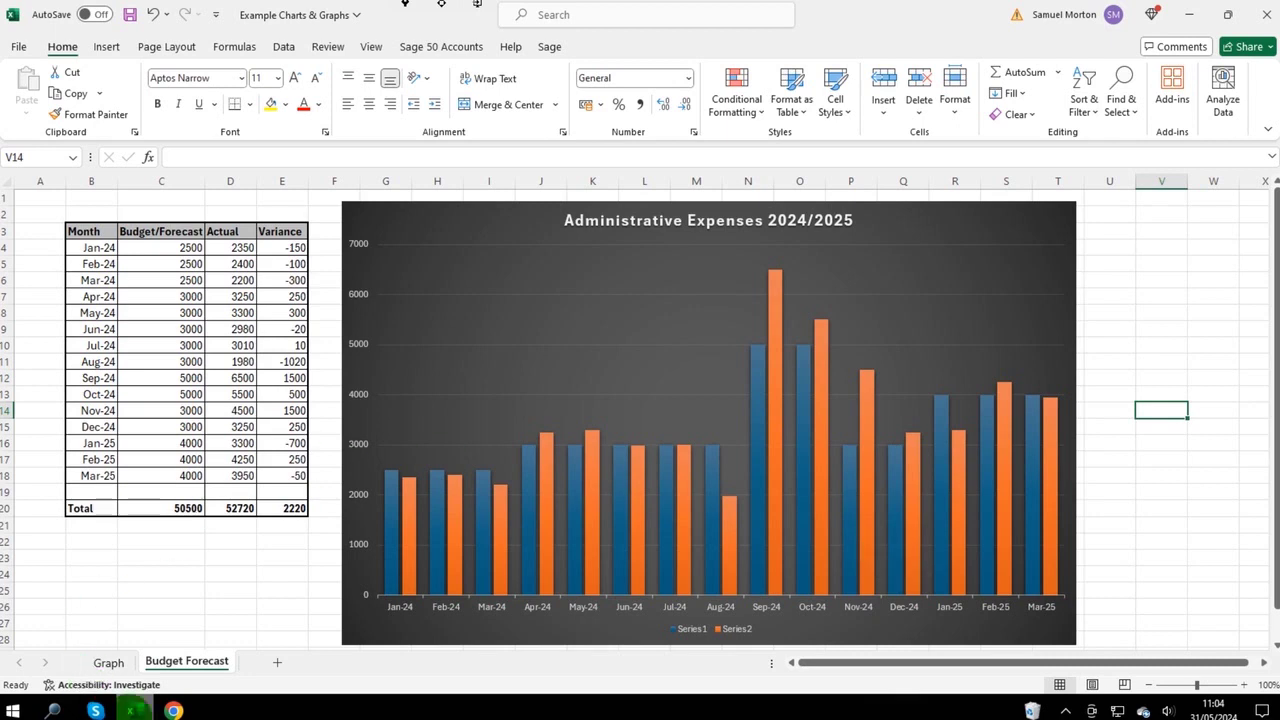
left_click(174, 708)
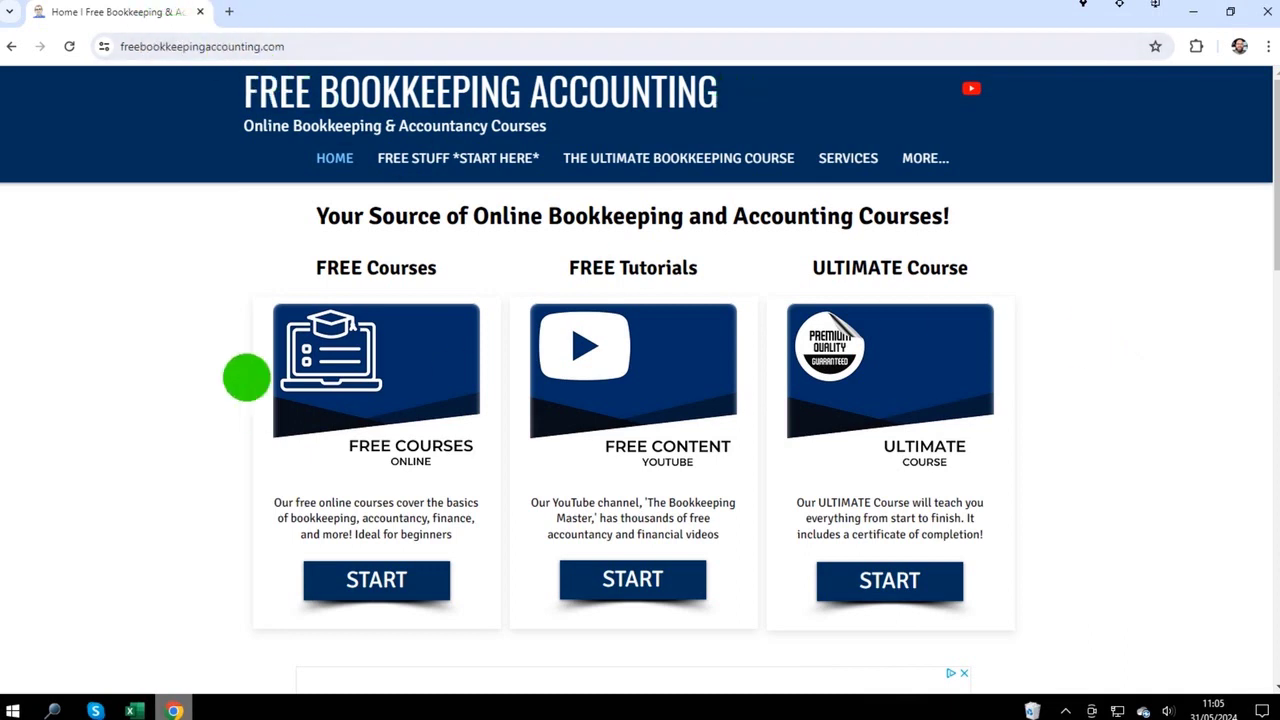
From the FREE STUFF *START HERE* page, find and open the Management Accounts course
left_click(432, 165)
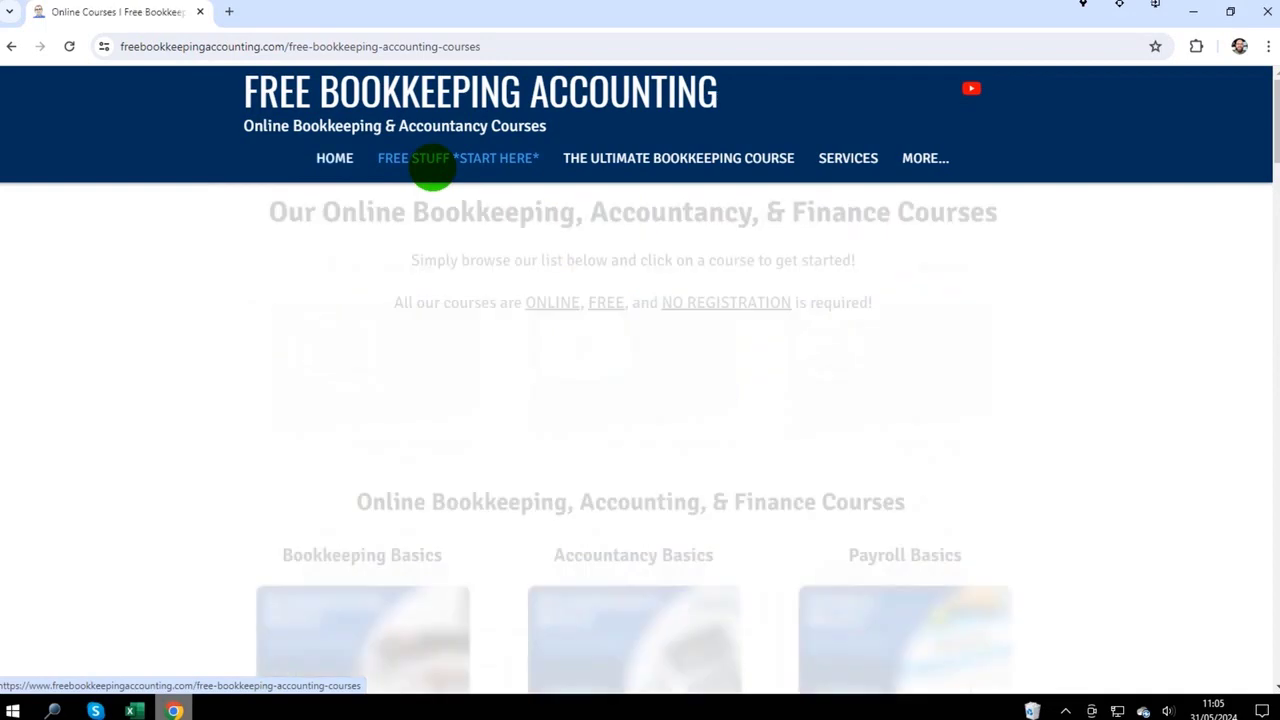
scroll(783, 282, "down", 1)
scroll(783, 282, "down", 9)
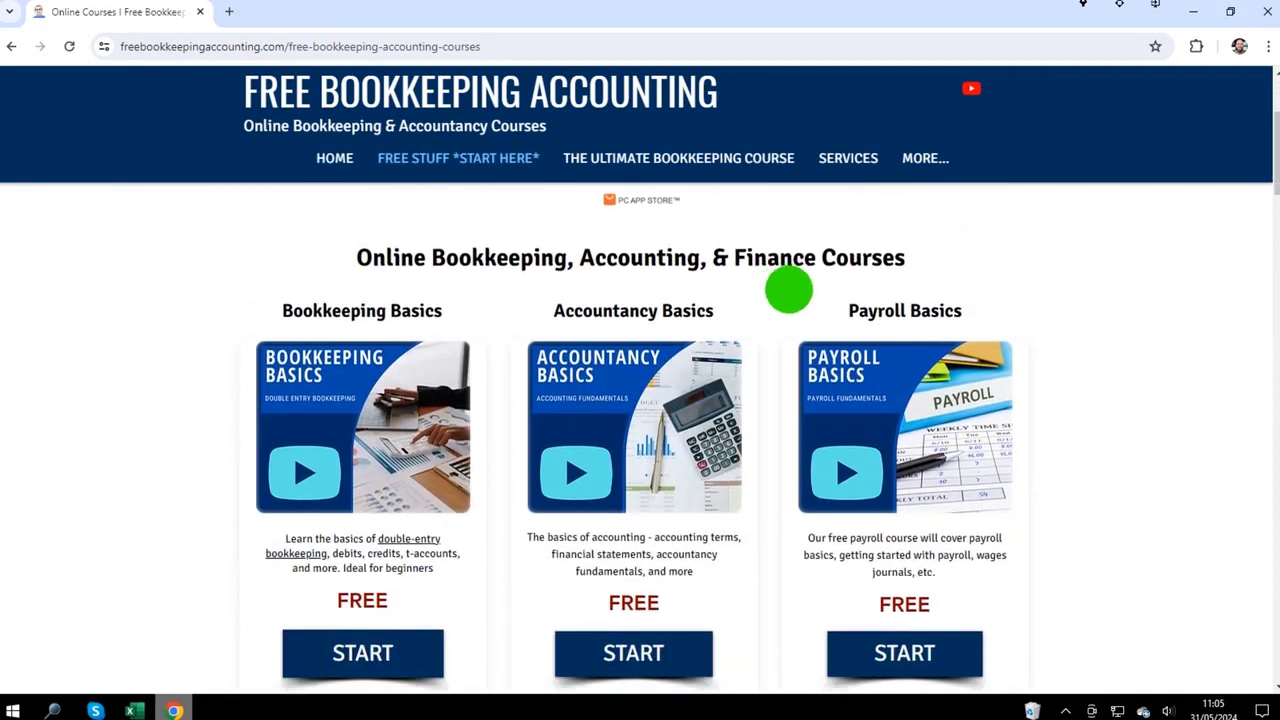
scroll(522, 257, "down", 9)
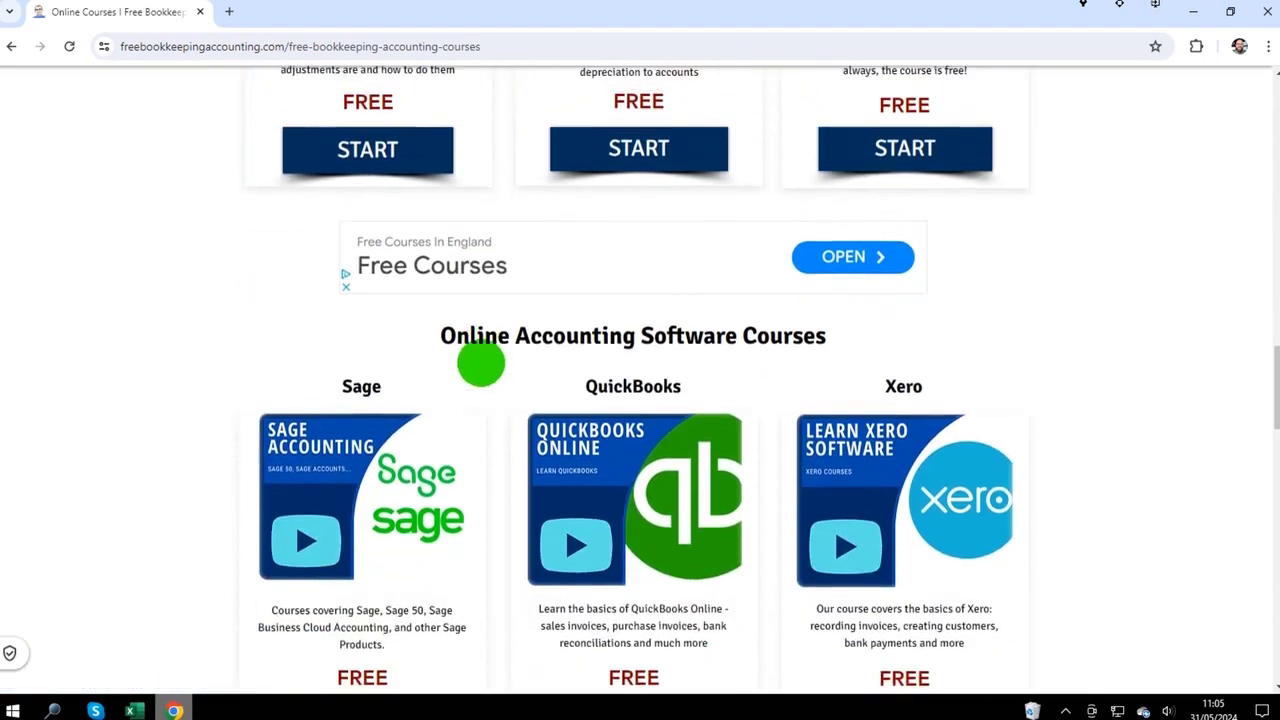
scroll(480, 360, "up", 4)
scroll(886, 380, "down", 7)
scroll(680, 362, "up", 11)
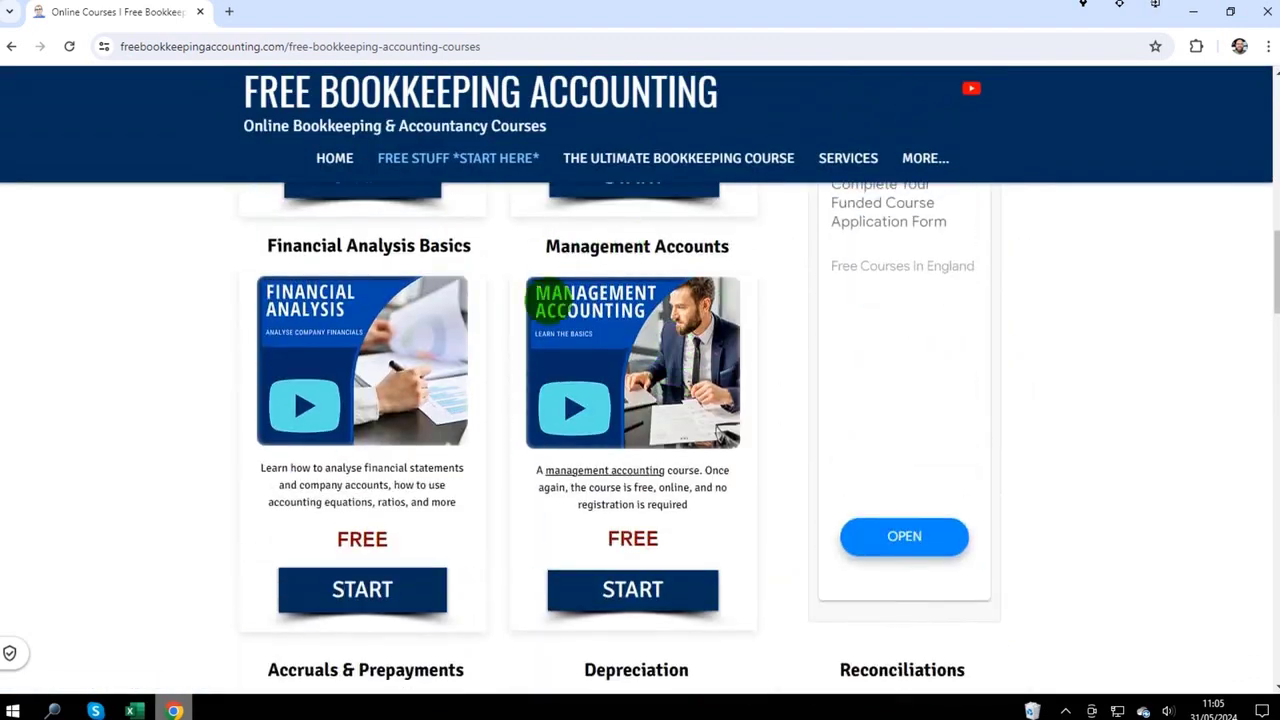
left_click(607, 341)
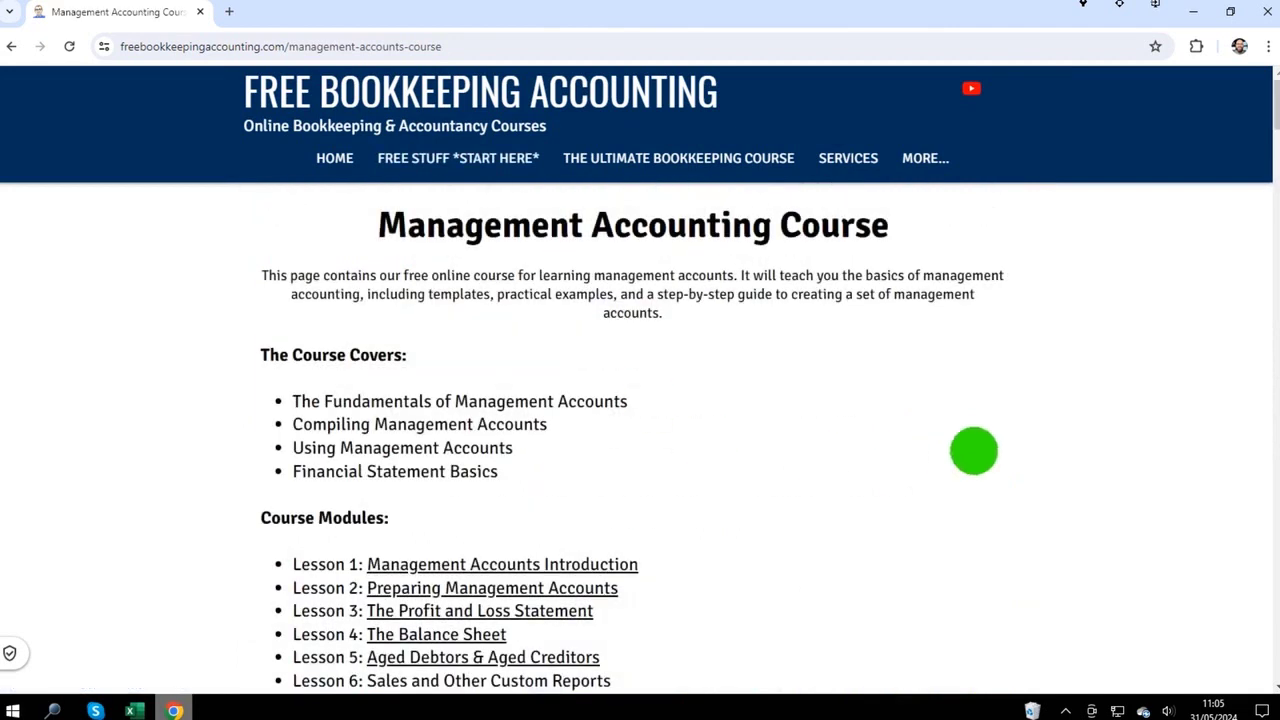
scroll(517, 471, "down", 4)
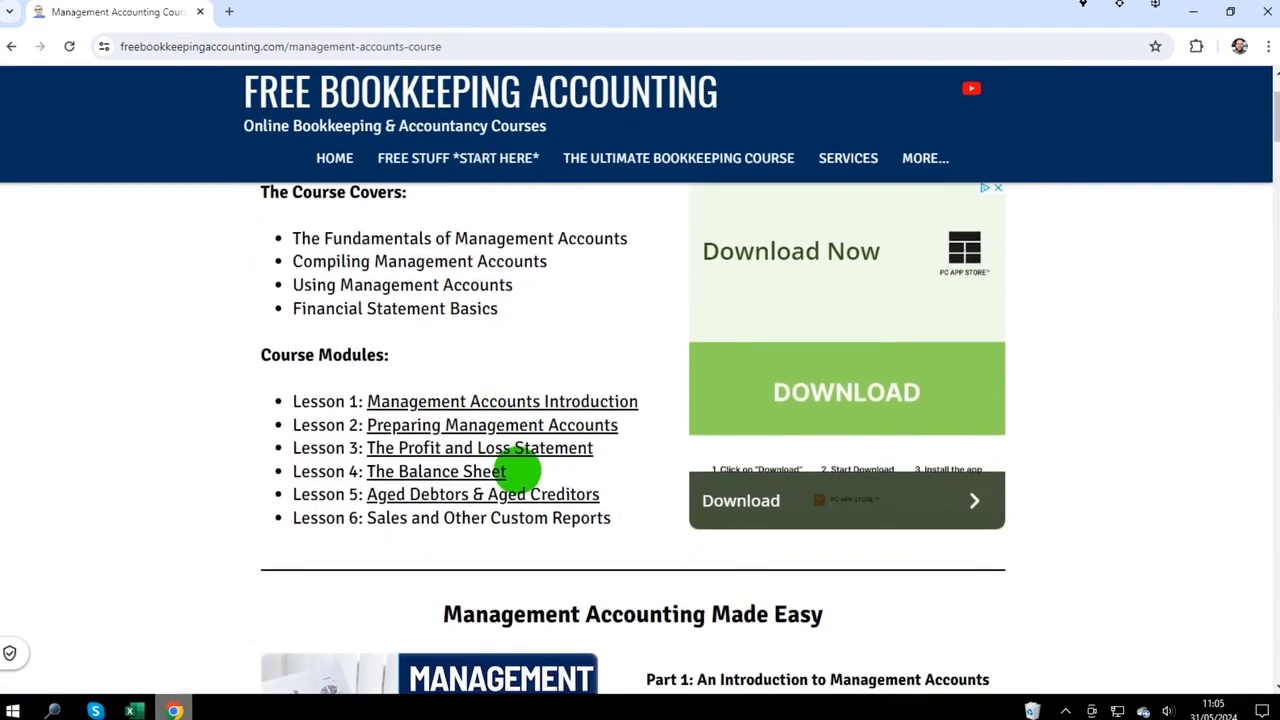
scroll(691, 461, "down", 5)
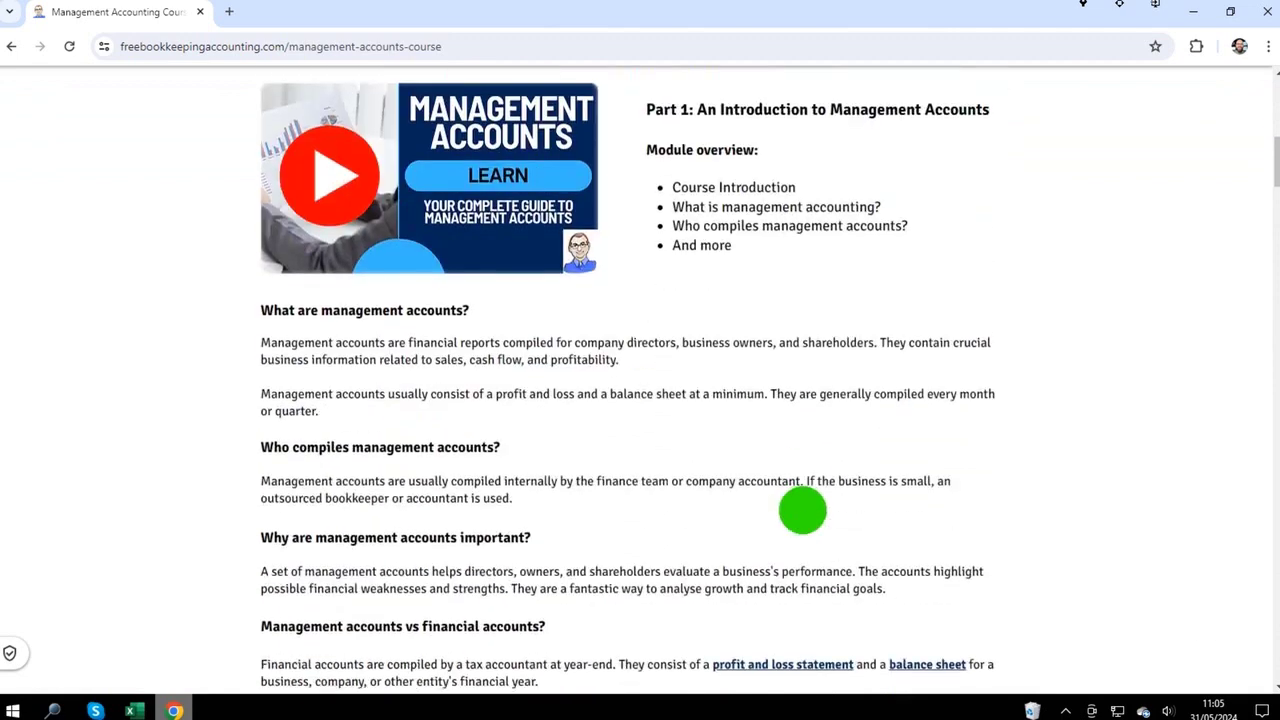
scroll(313, 229, "up", 1)
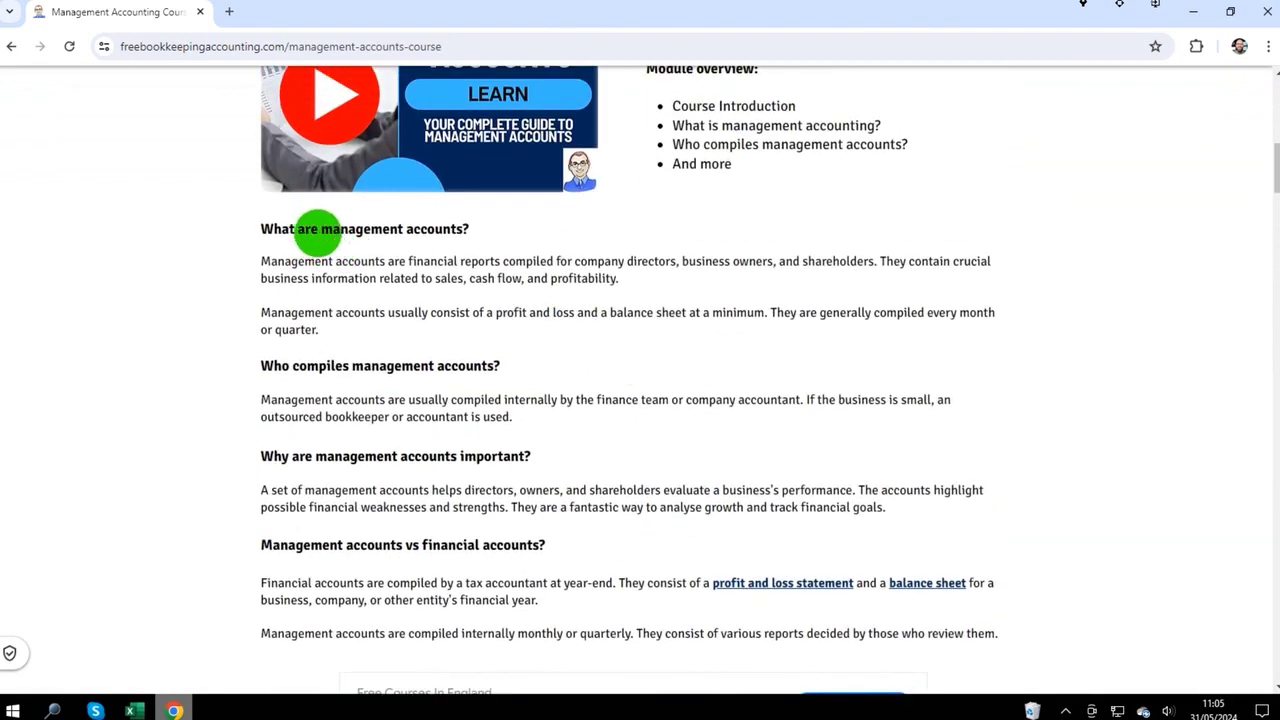
scroll(296, 418, "down", 6)
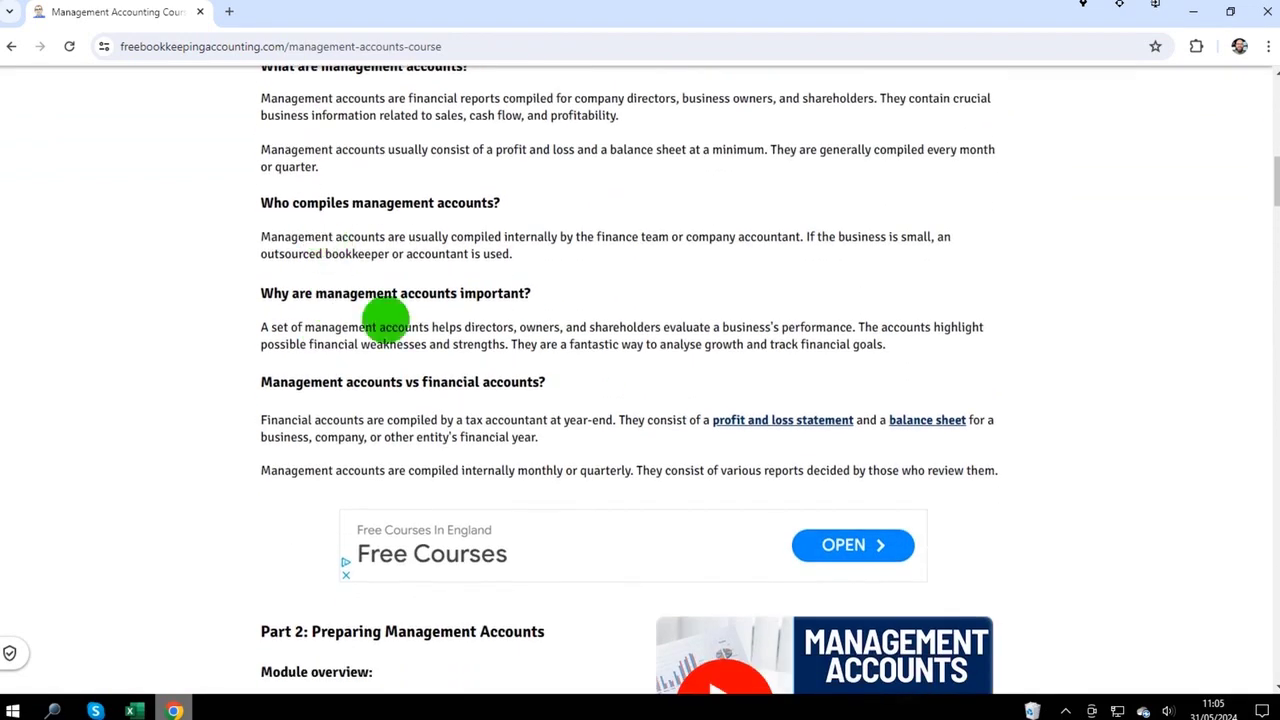
scroll(313, 435, "down", 12)
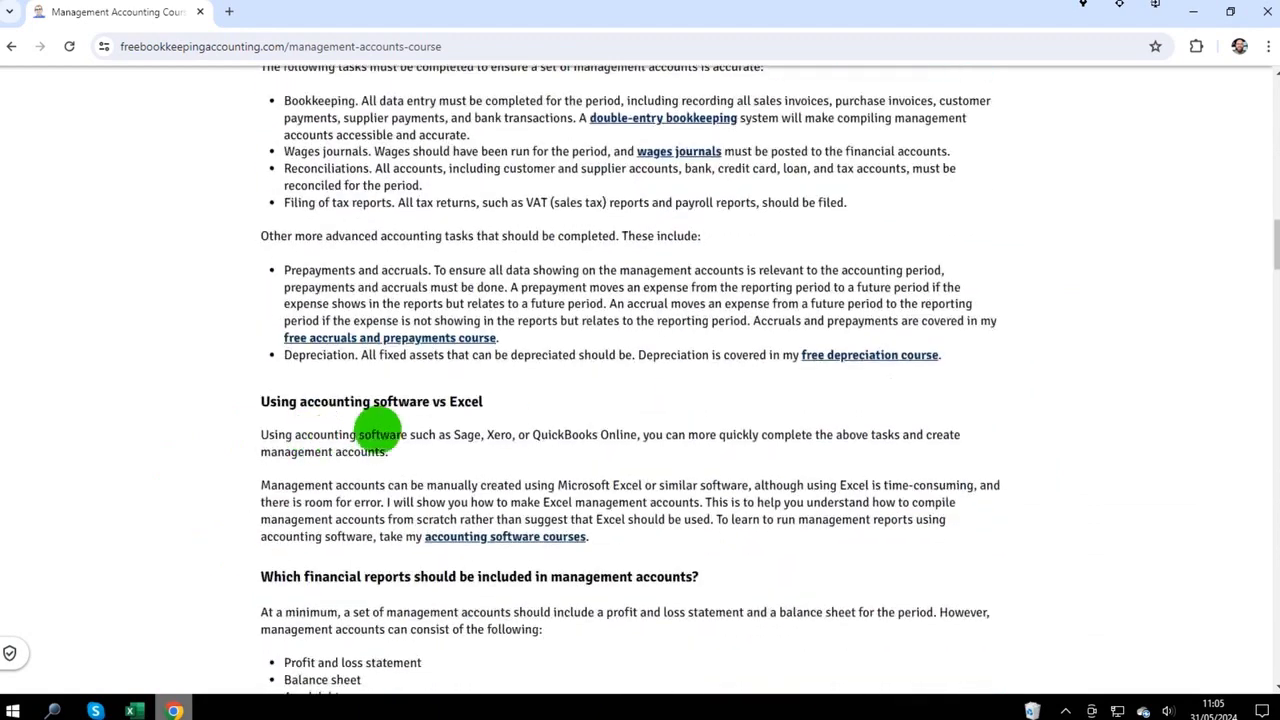
scroll(600, 420, "down", 1)
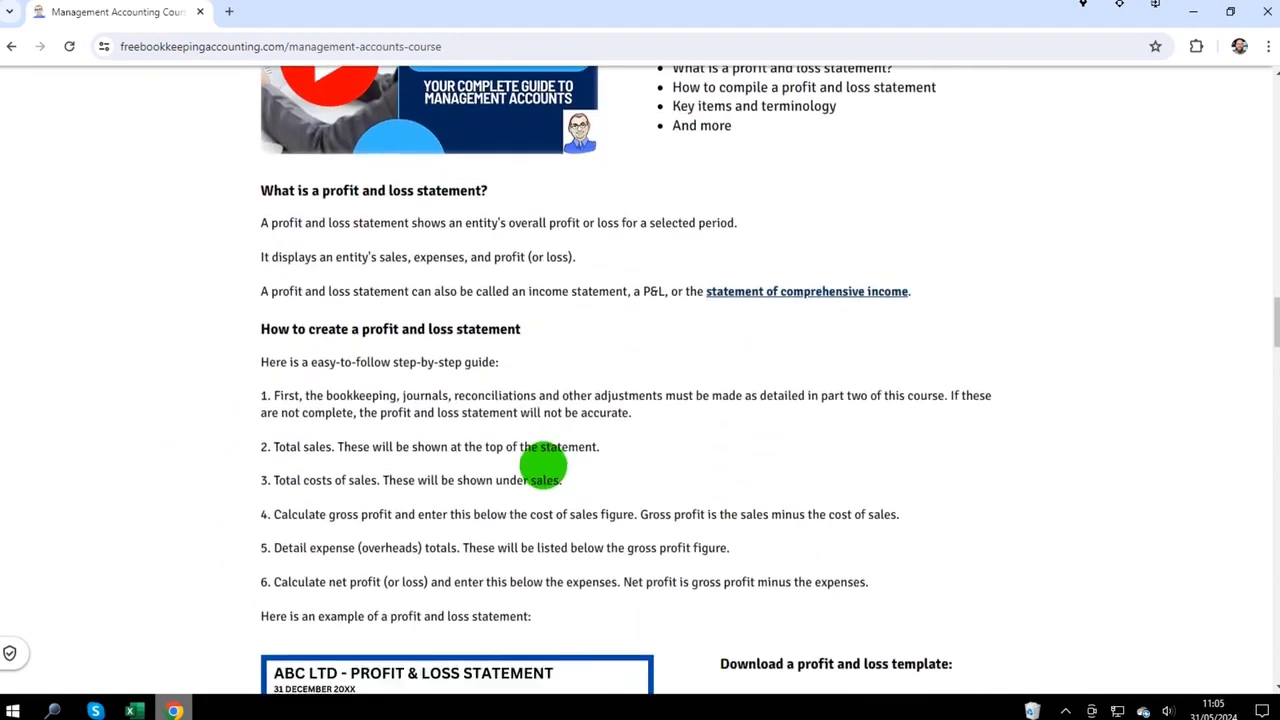
scroll(610, 450, "up", 2)
scroll(602, 432, "down", 3)
scroll(602, 432, "down", 3)
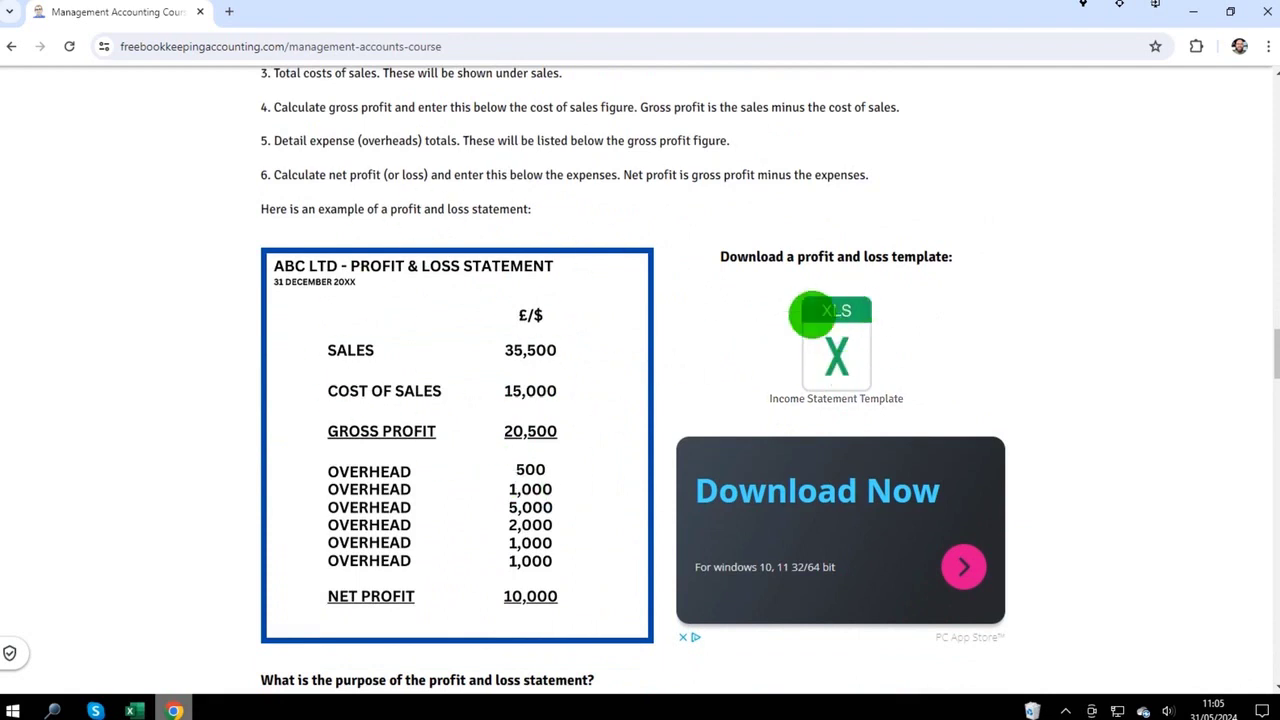
scroll(531, 371, "down", 12)
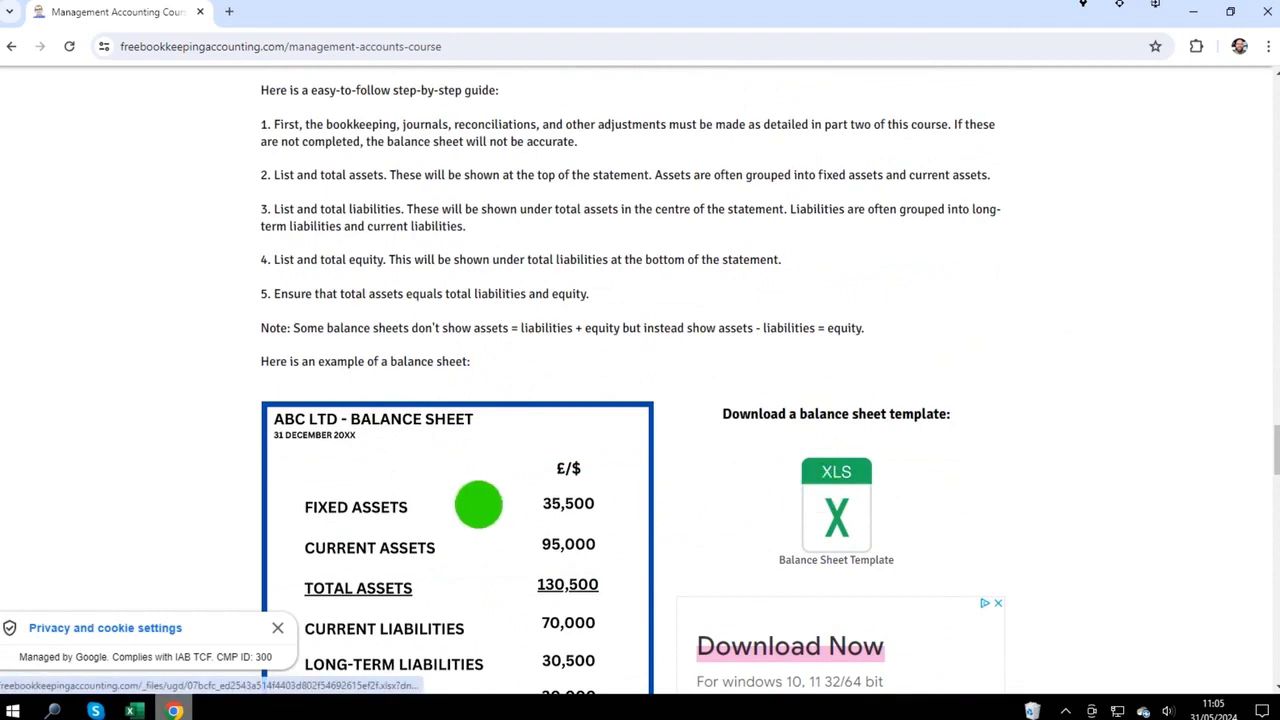
scroll(563, 492, "up", 15)
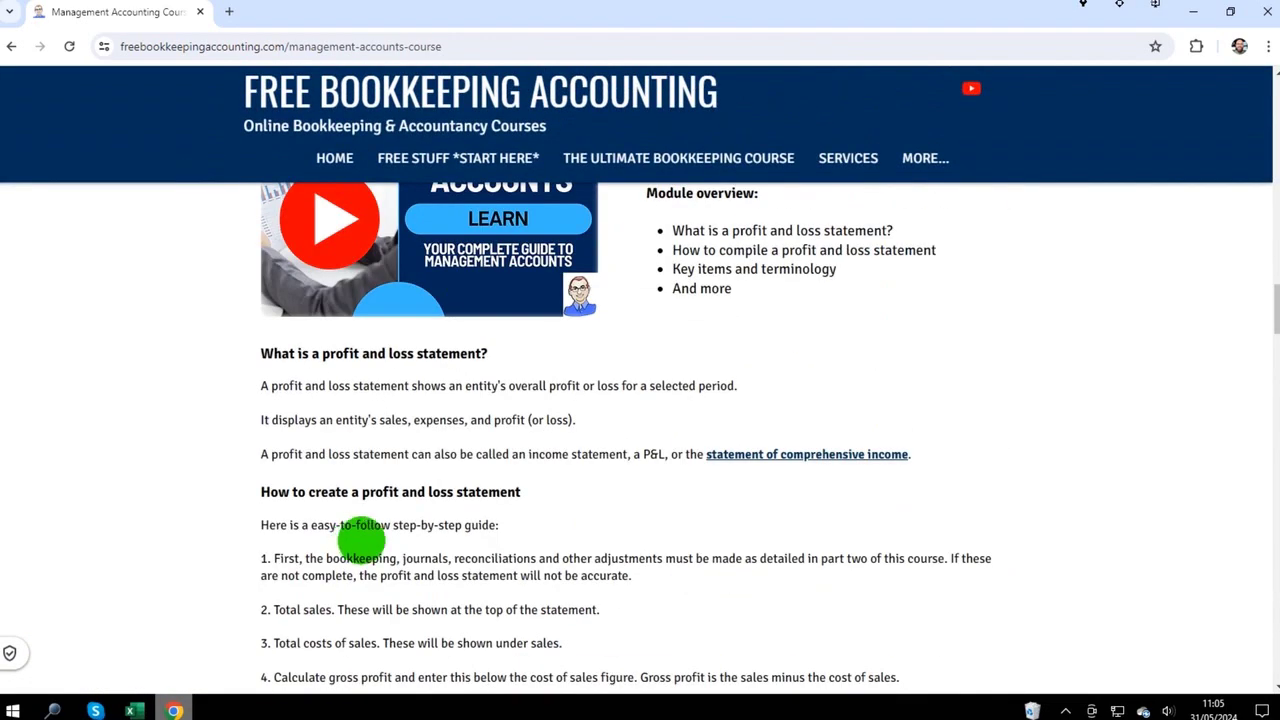
scroll(361, 540, "up", 10)
scroll(361, 540, "up", 10)
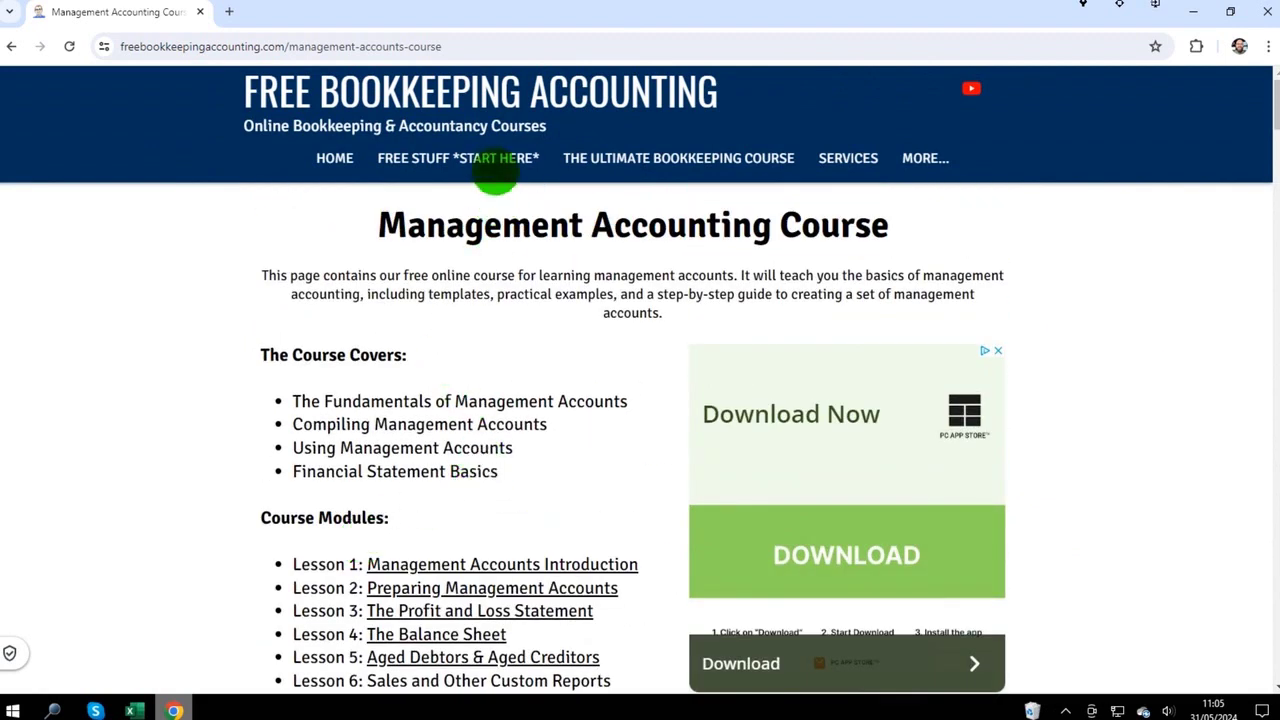
From the FREE STUFF *START HERE* list, browse to the Financial Analysis Basics course
left_click(495, 165)
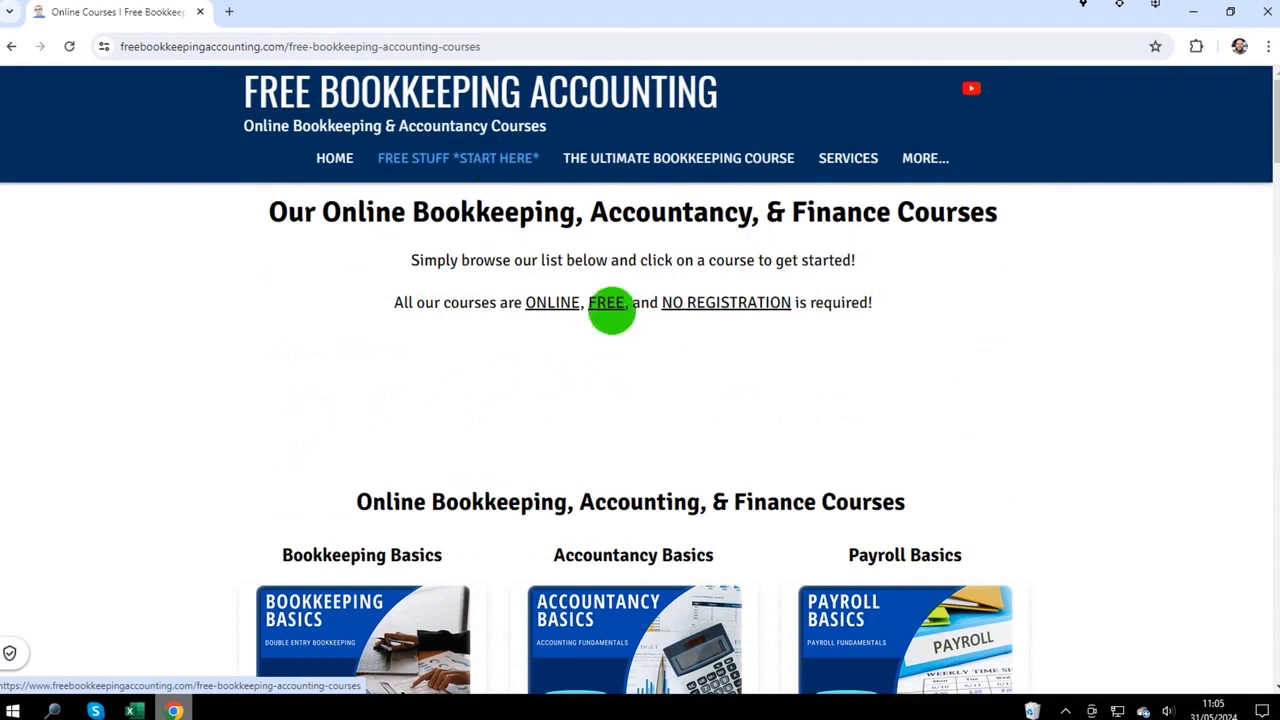
scroll(660, 337, "down", 10)
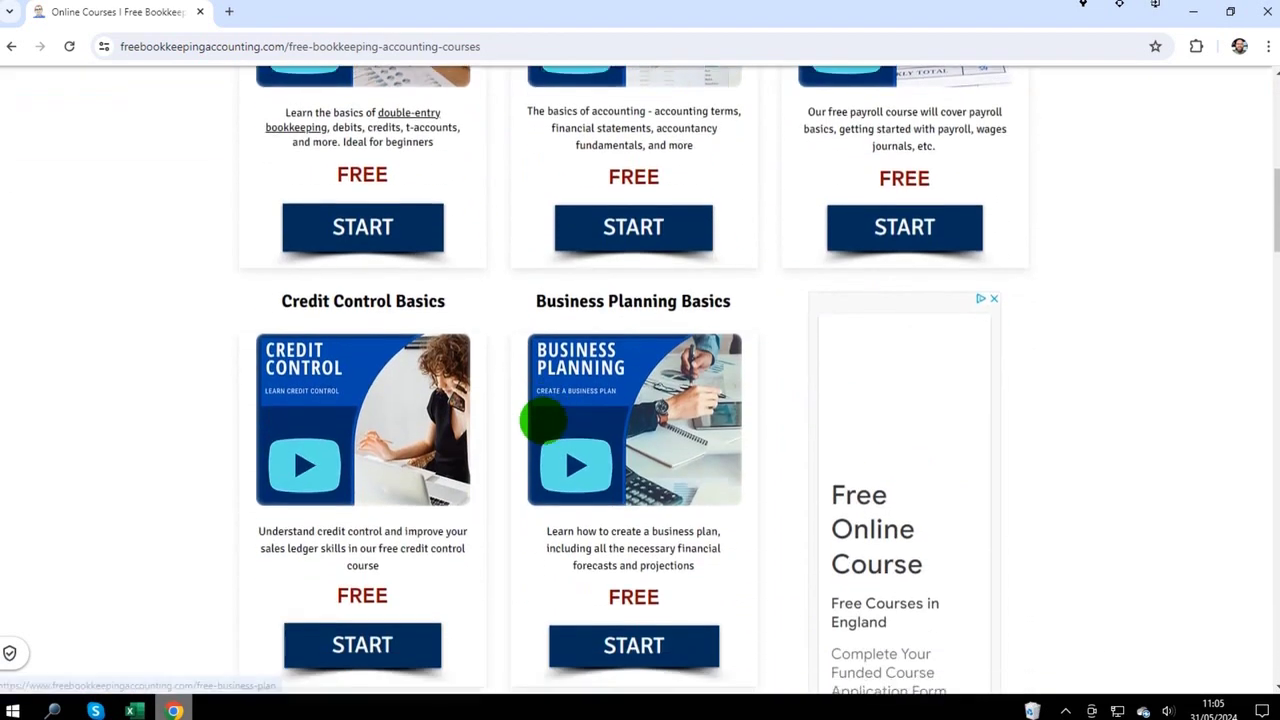
scroll(543, 421, "down", 2)
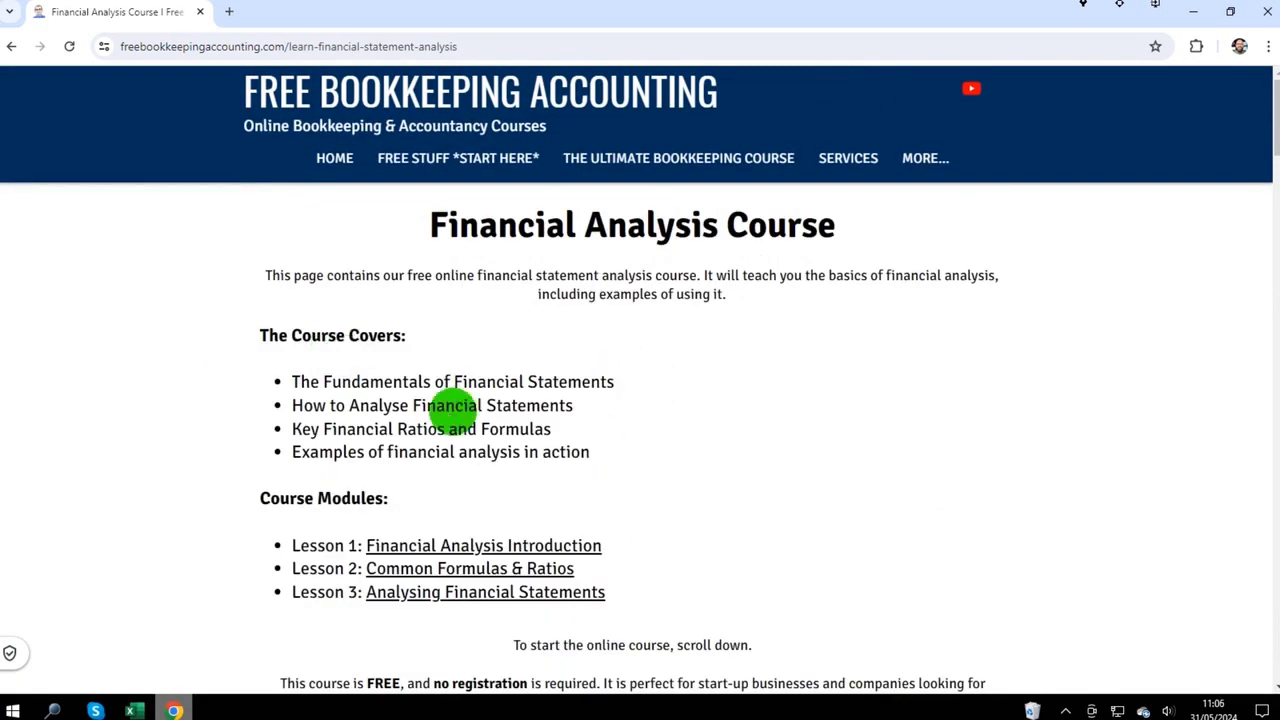
scroll(310, 451, "down", 3)
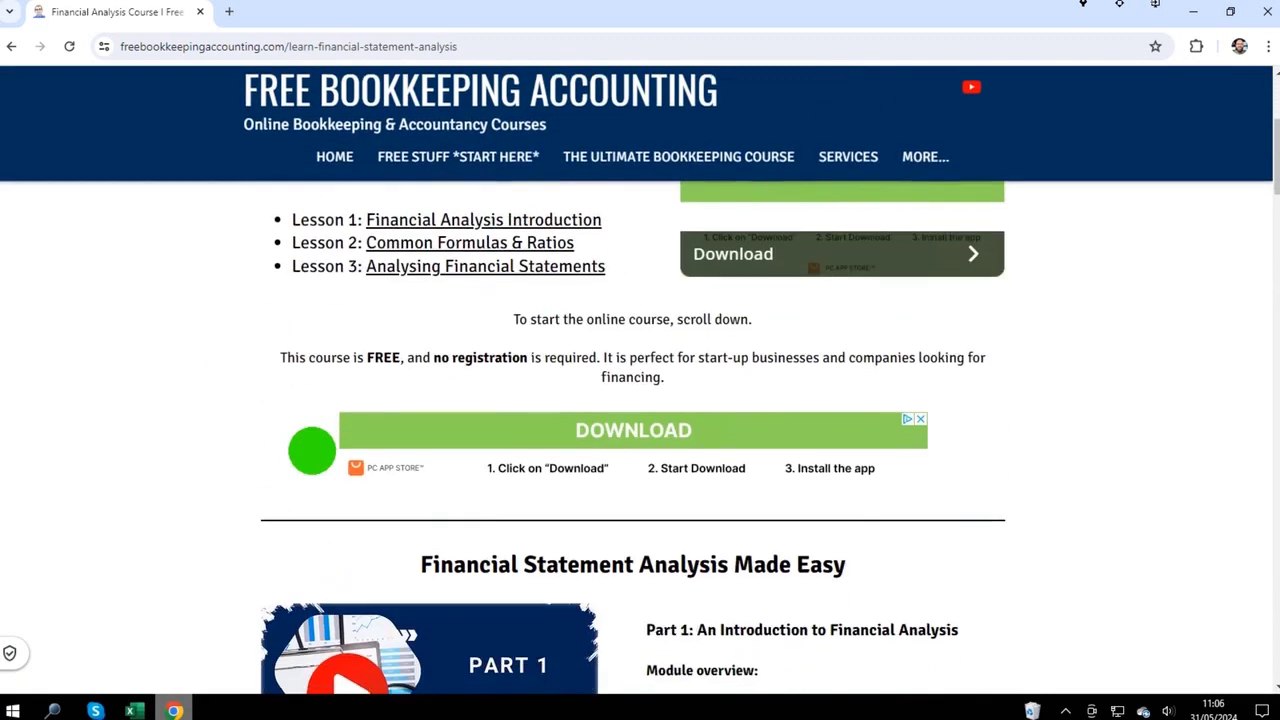
scroll(311, 451, "down", 12)
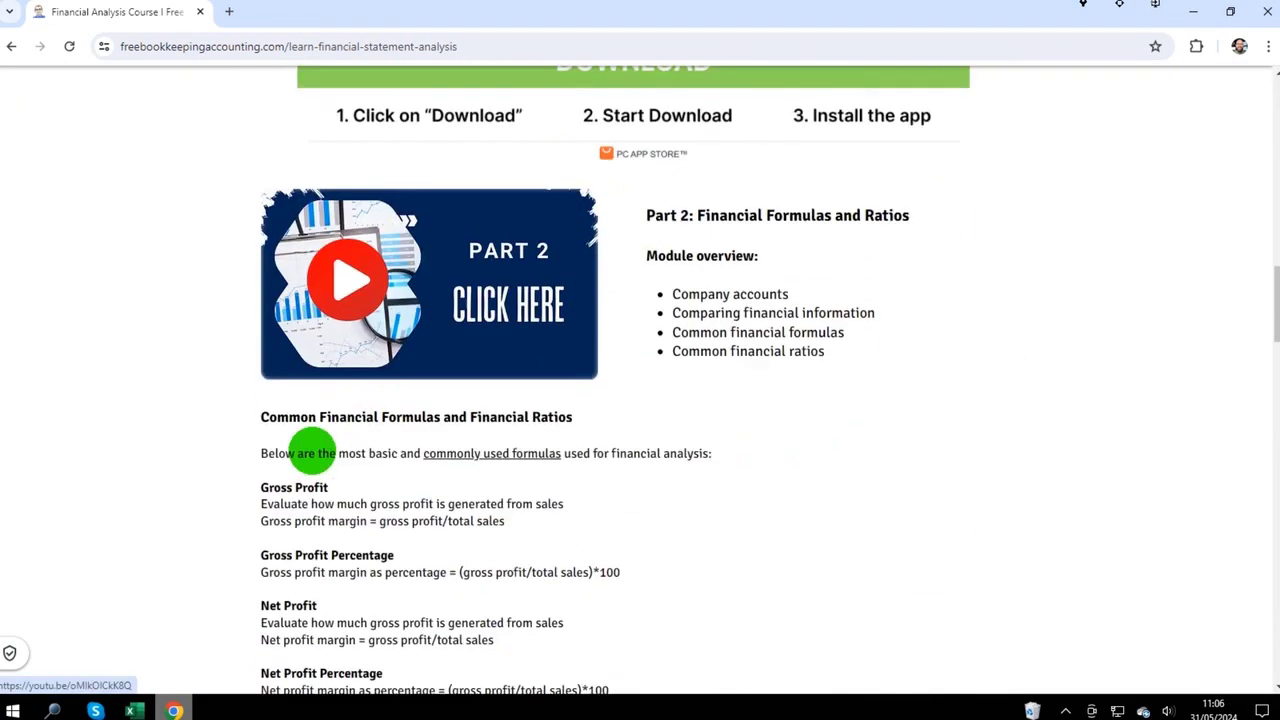
scroll(312, 452, "down", 4)
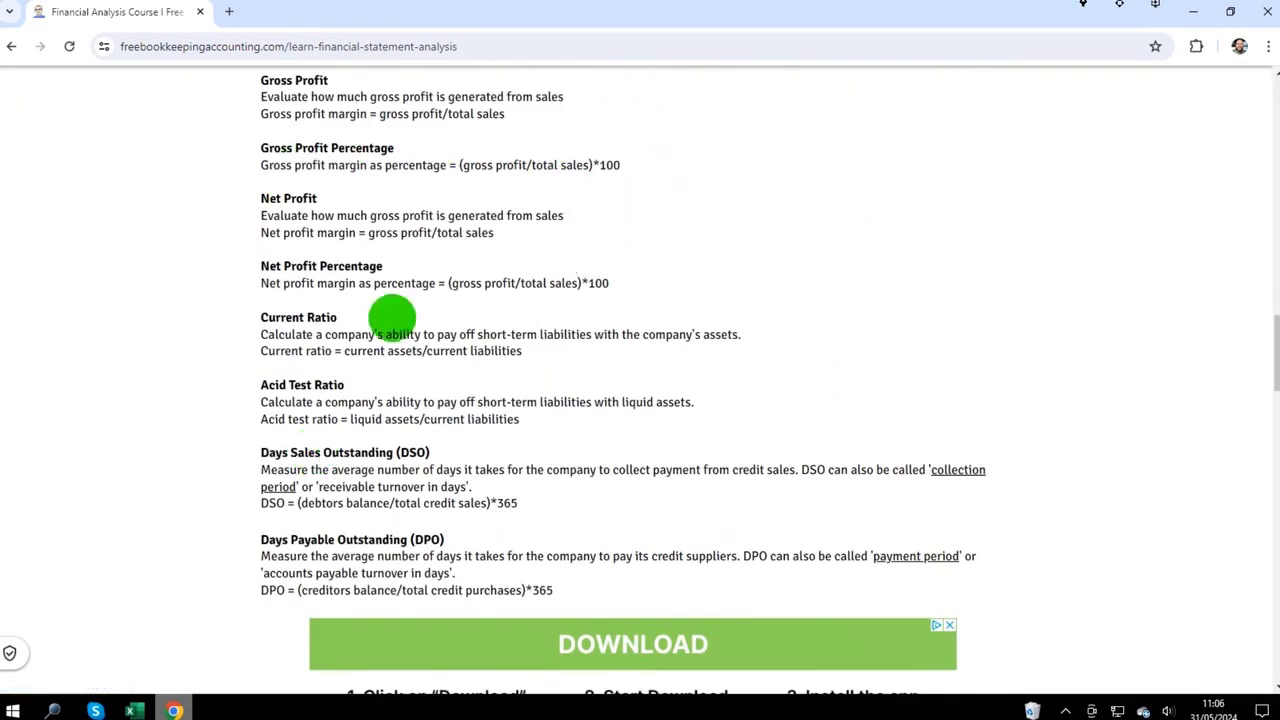
scroll(443, 432, "down", 5)
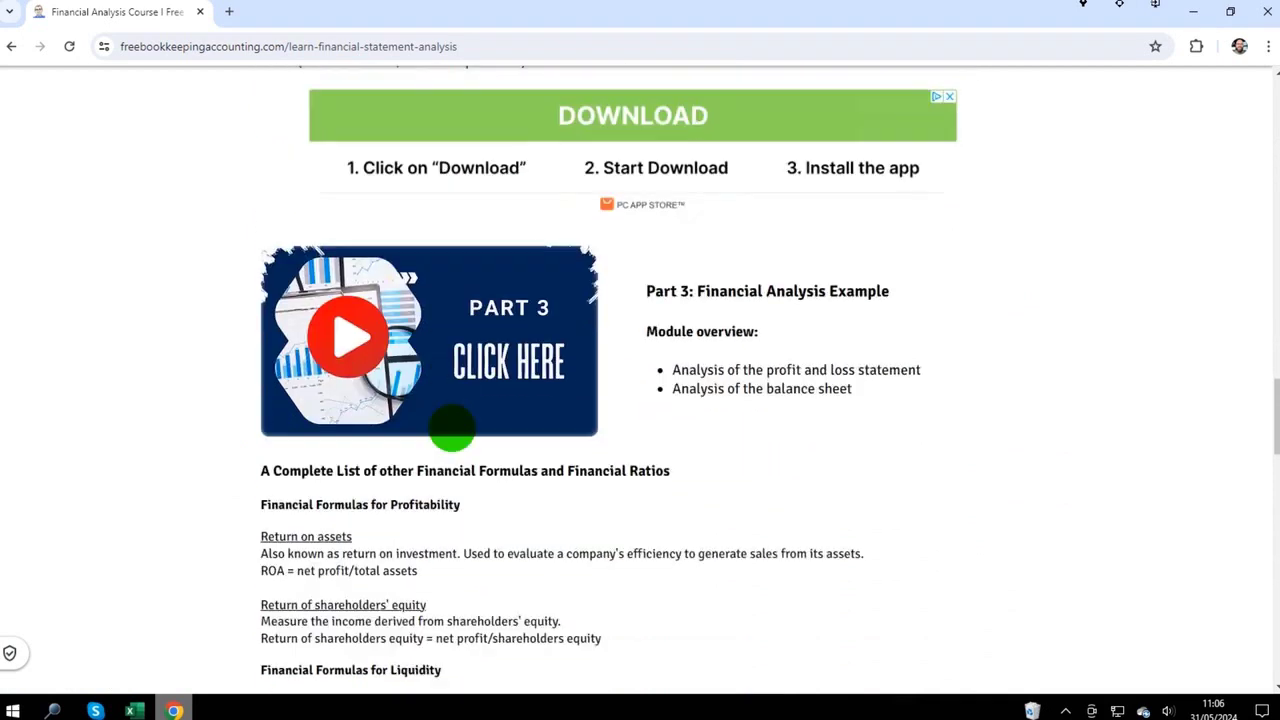
scroll(452, 428, "down", 4)
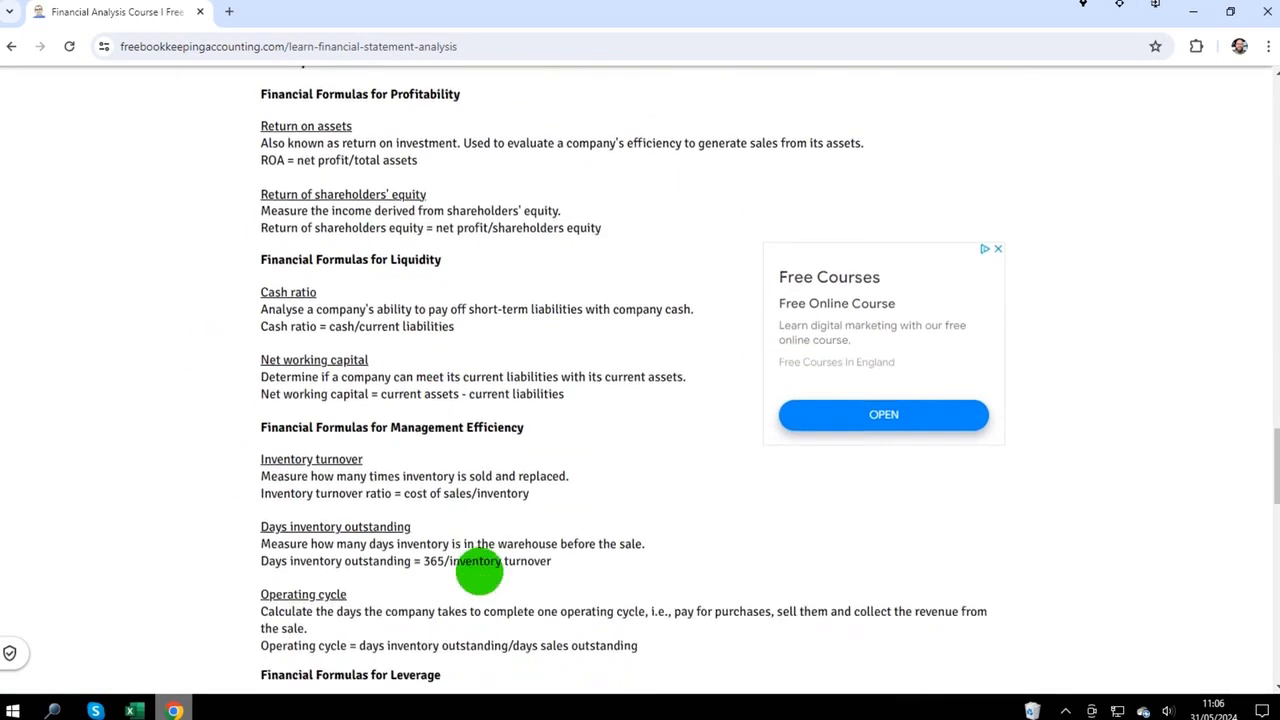
scroll(478, 571, "down", 7)
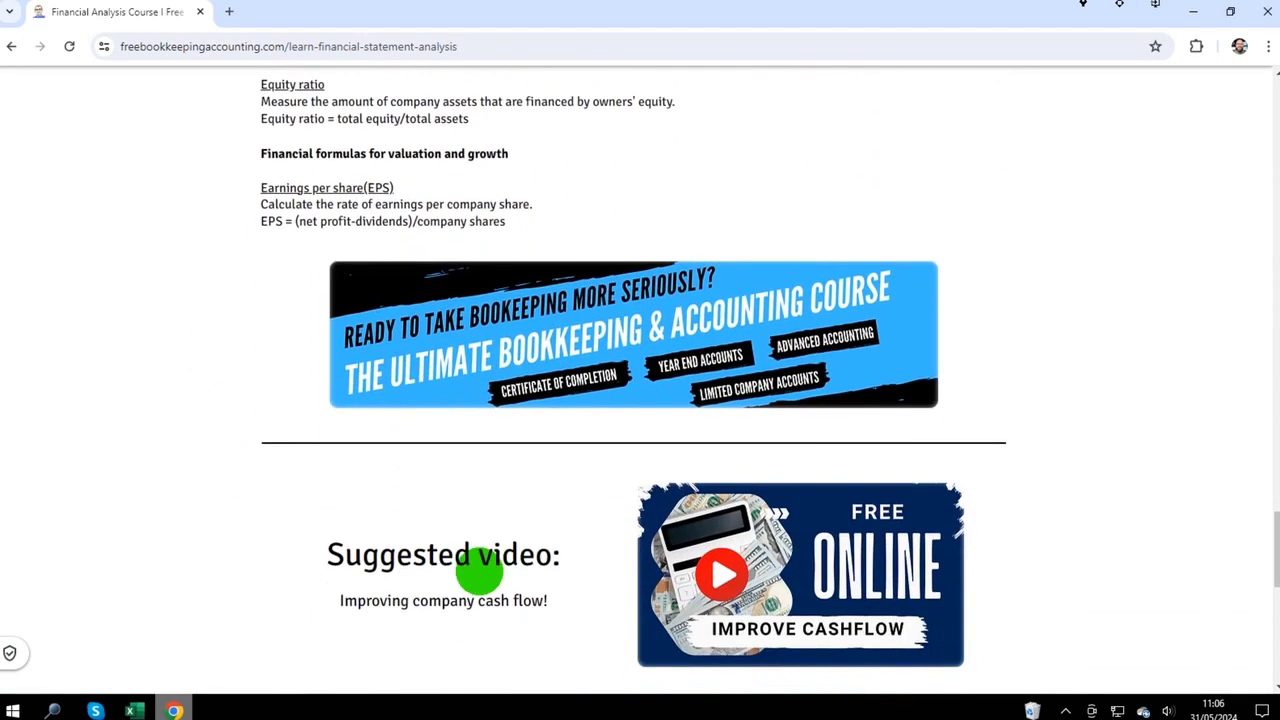
scroll(478, 571, "down", 3)
scroll(478, 571, "up", 20)
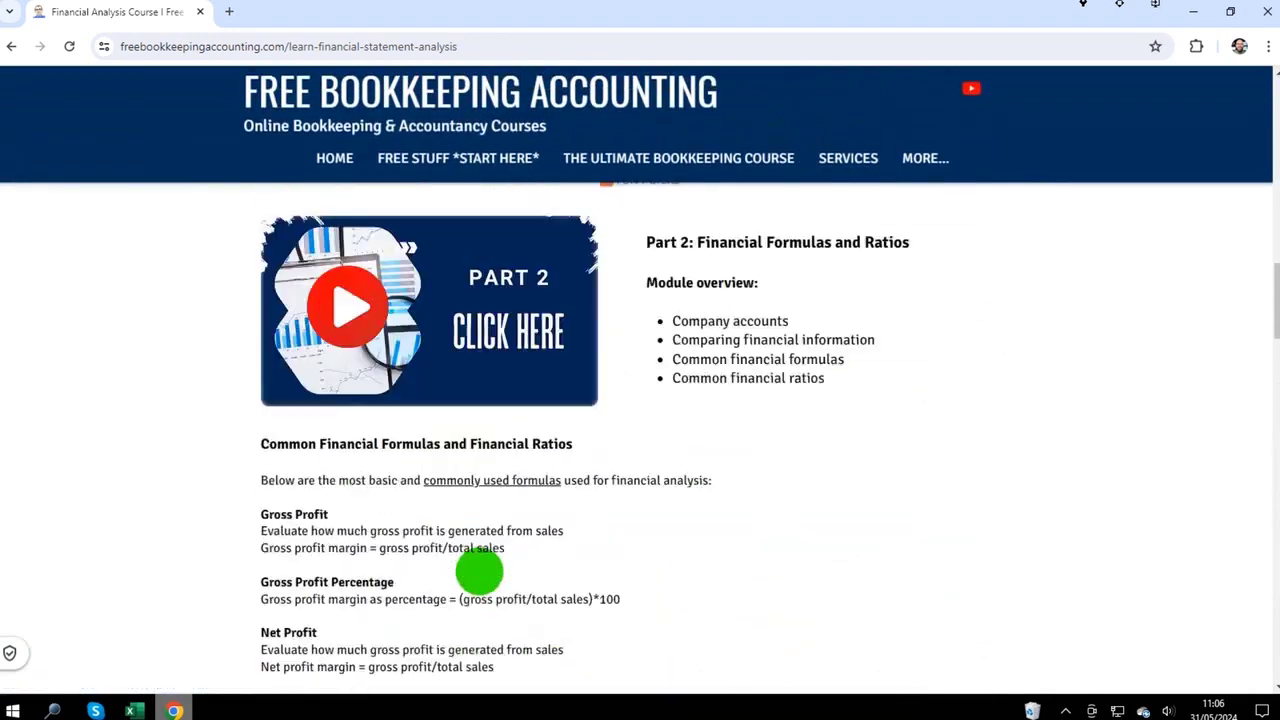
scroll(479, 571, "up", 10)
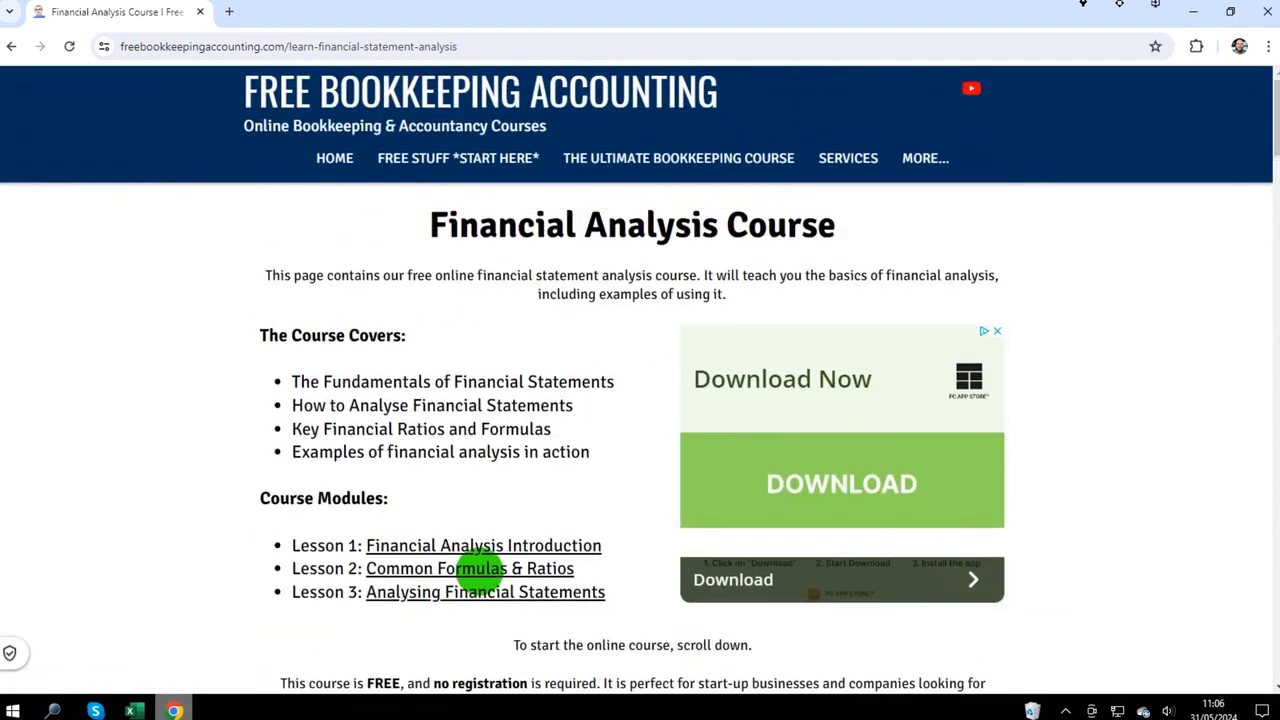